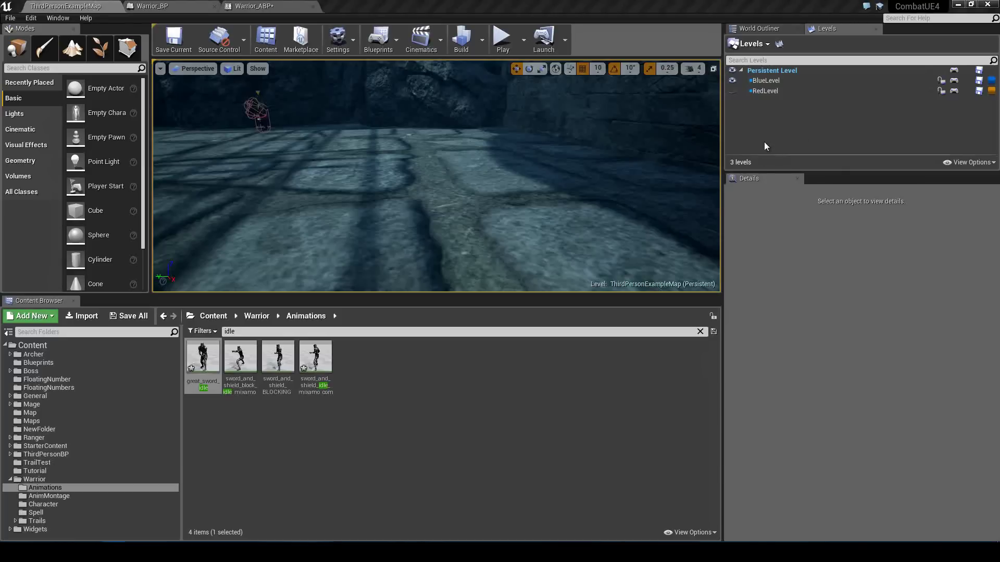
Step: Run the game preview full screen and start the PVP level with the Warrior character
left_click(503, 42)
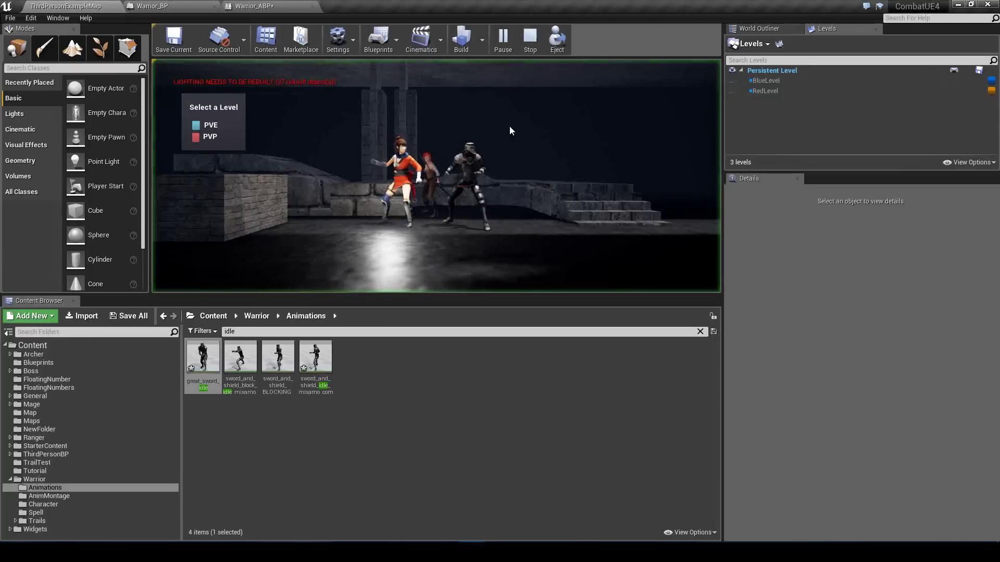
key("F11")
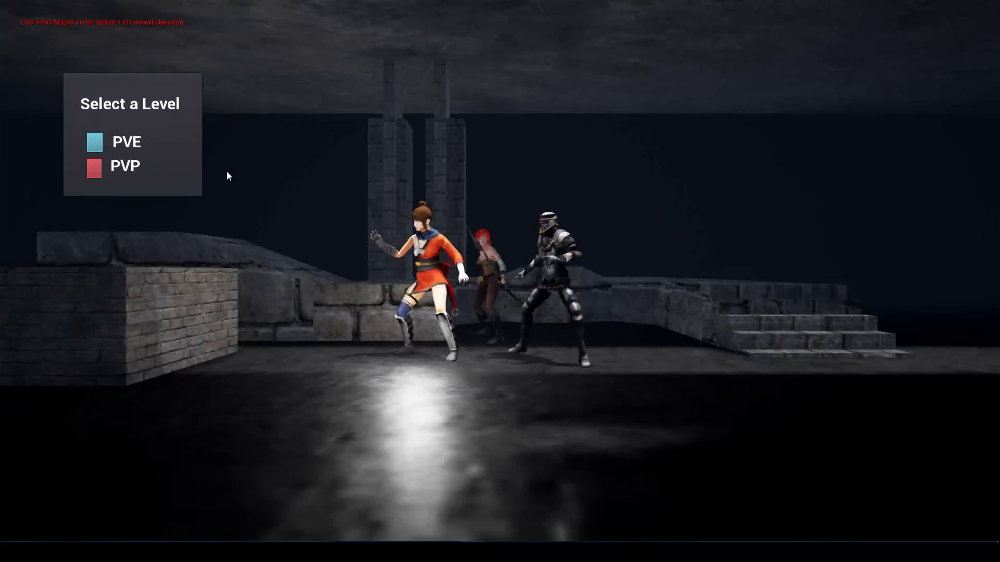
left_click(95, 169)
left_click(691, 205)
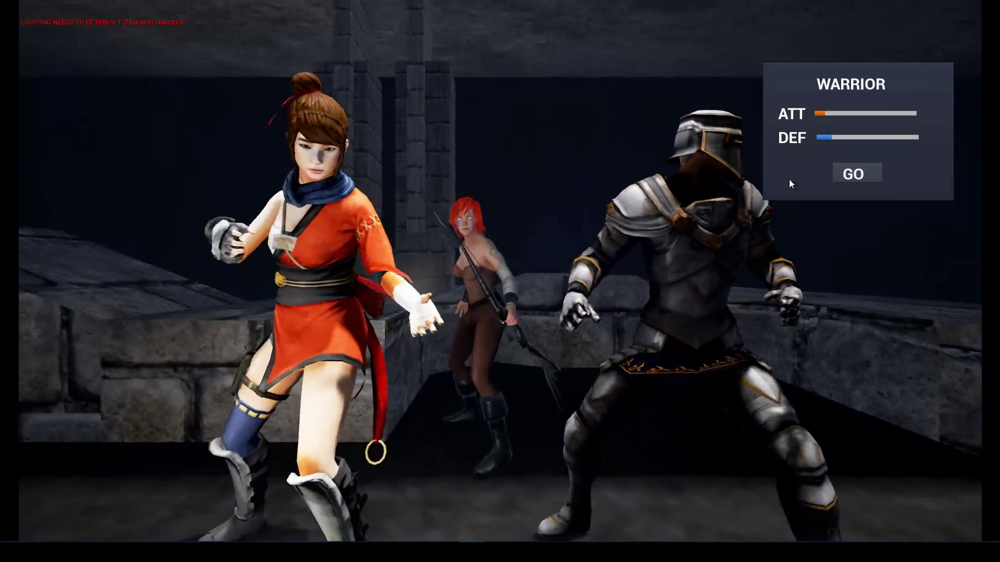
left_click(853, 172)
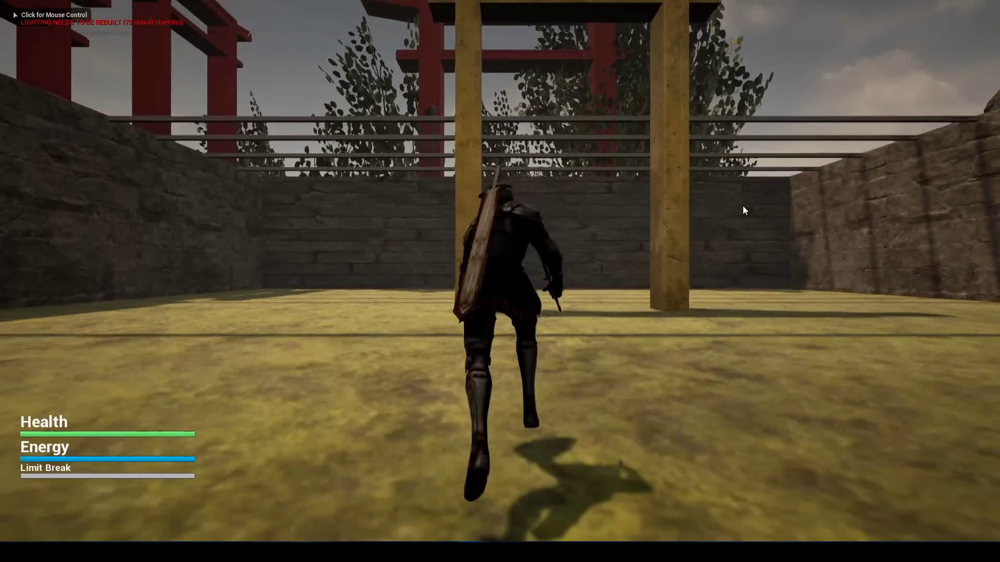
left_click(744, 210)
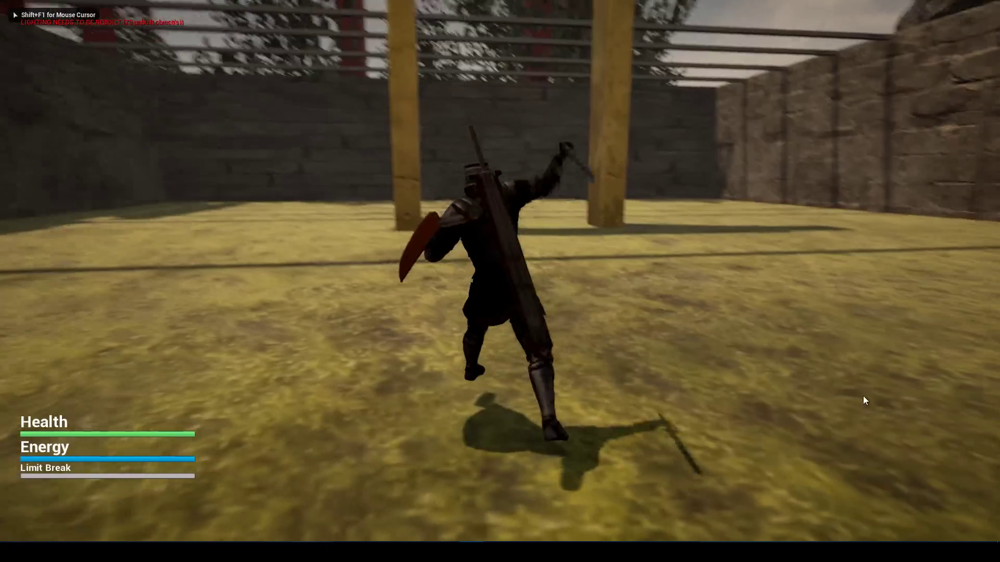
Step: Move the Warrior forward in the arena and switch from sword and shield to the greatsword
key("w")
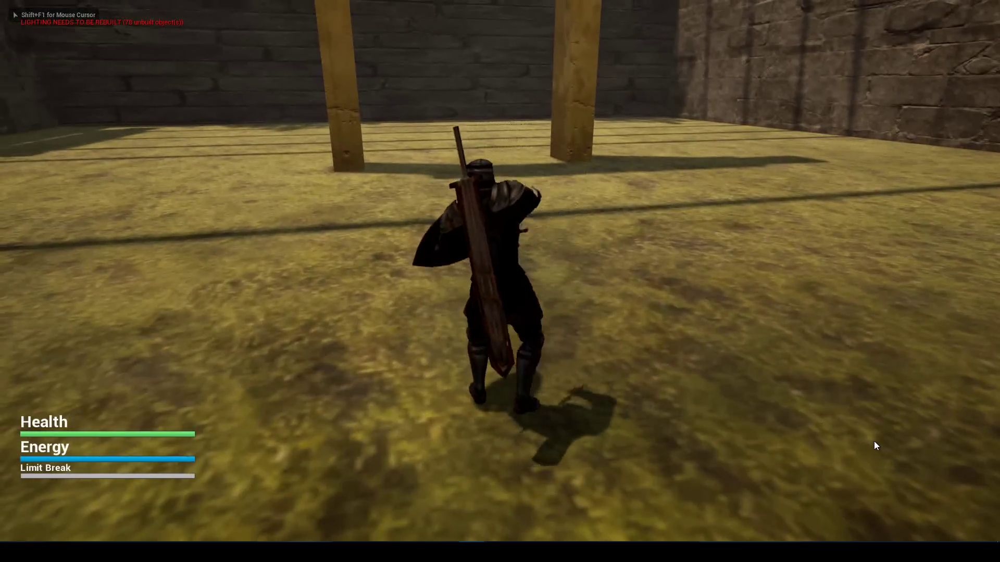
key("e")
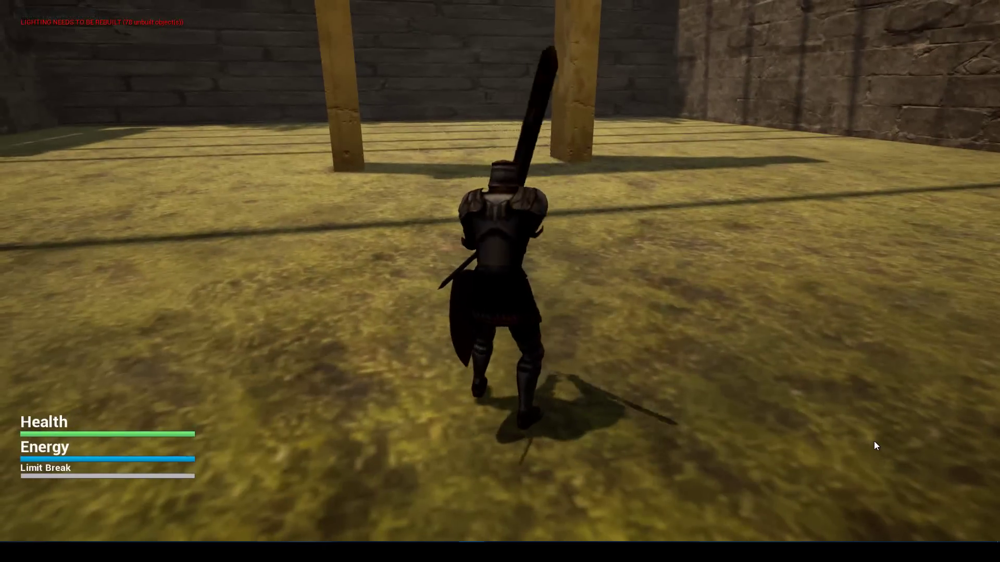
key("w")
Step: Perform repeated greatsword attacks with the Warrior to check the attack animations
left_click(873, 441)
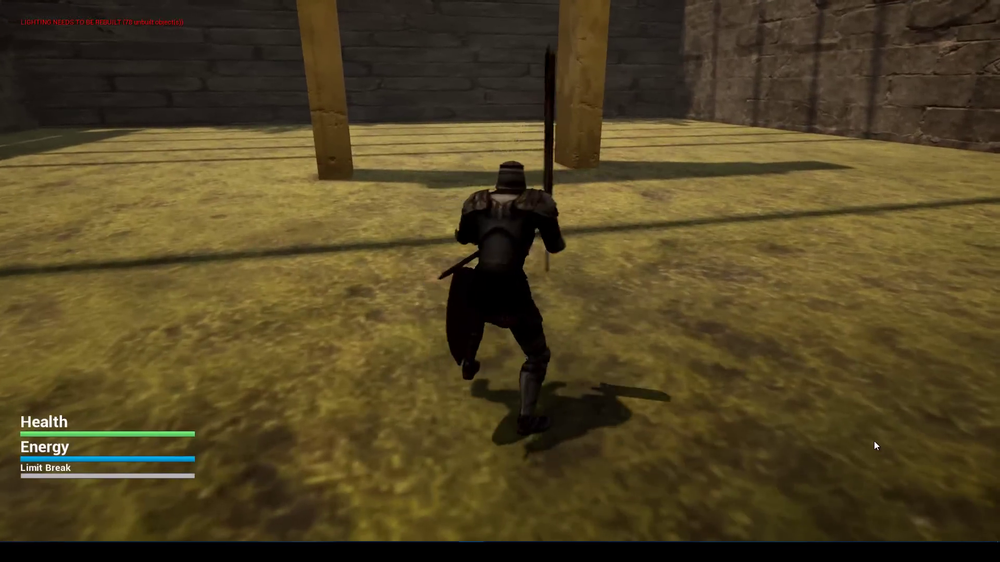
left_click(874, 441)
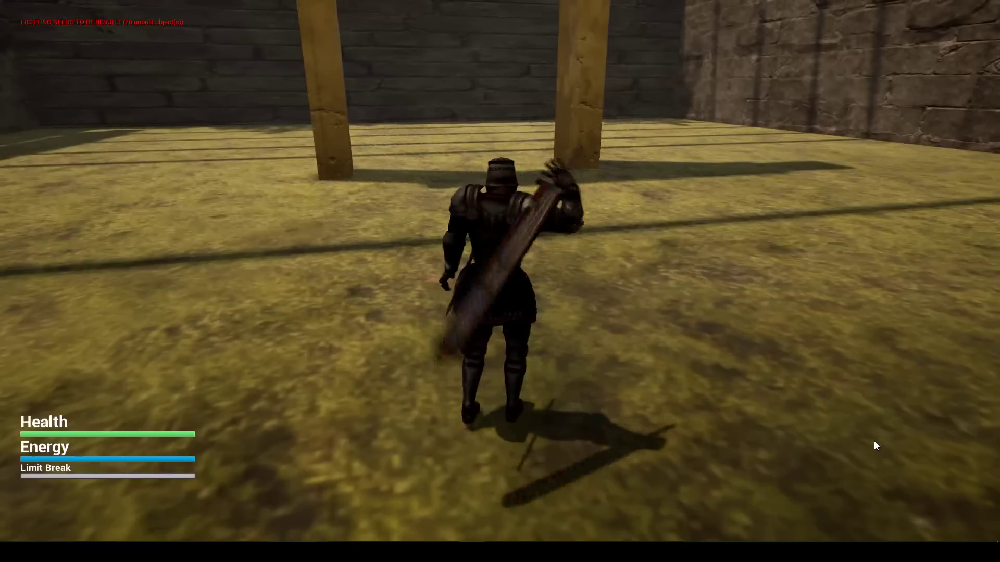
left_click(874, 442)
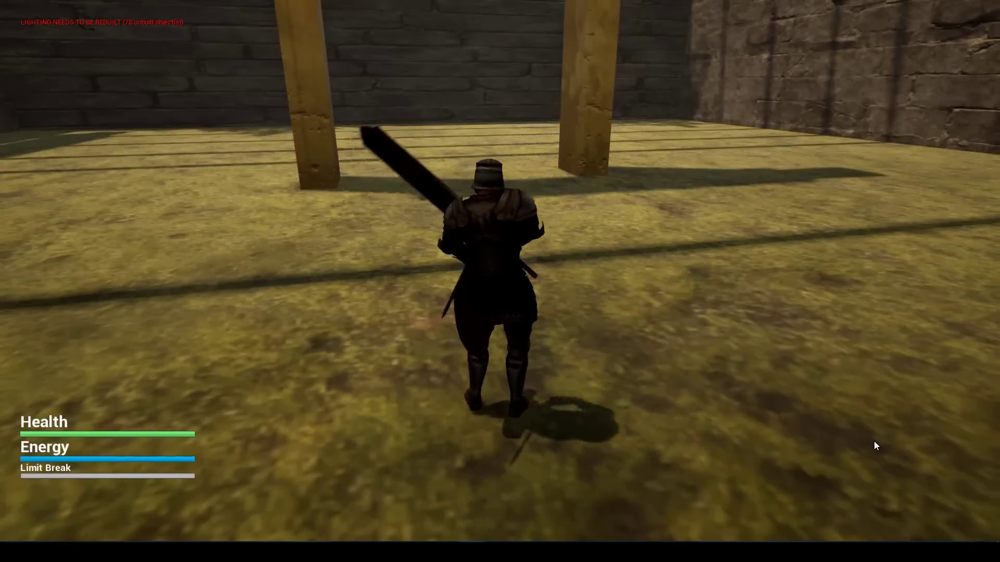
left_click(874, 441)
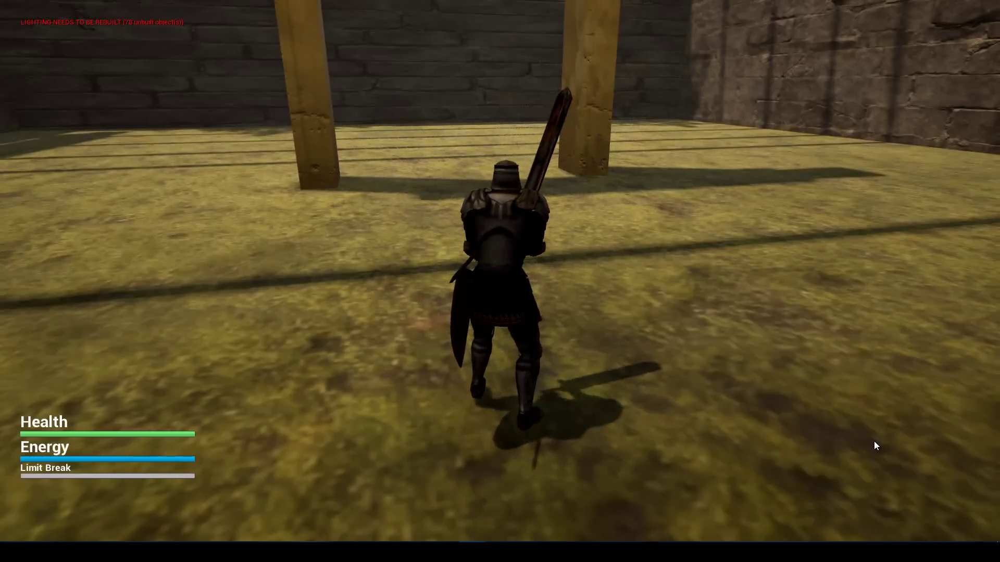
left_click(873, 442)
left_click(874, 442)
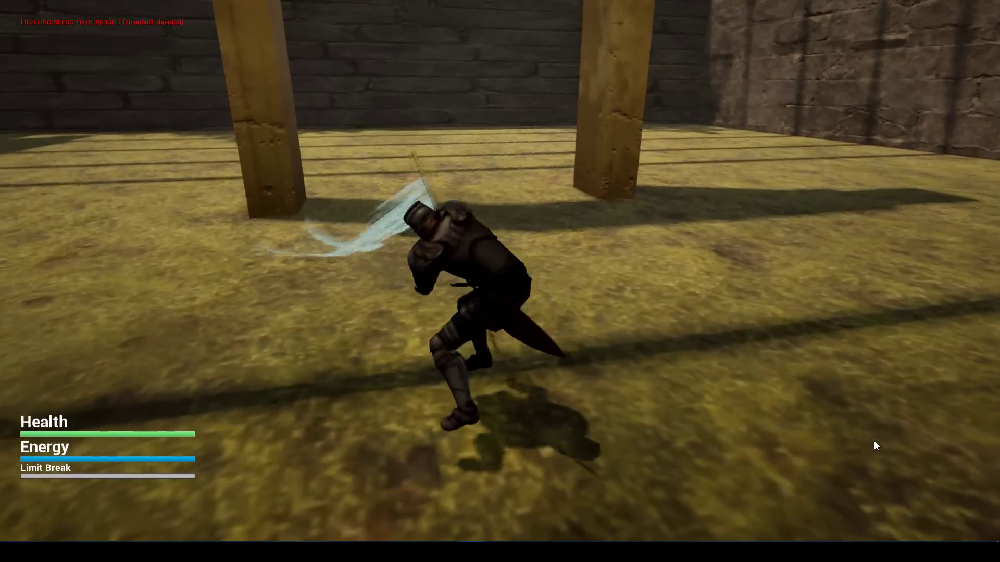
left_click(873, 442)
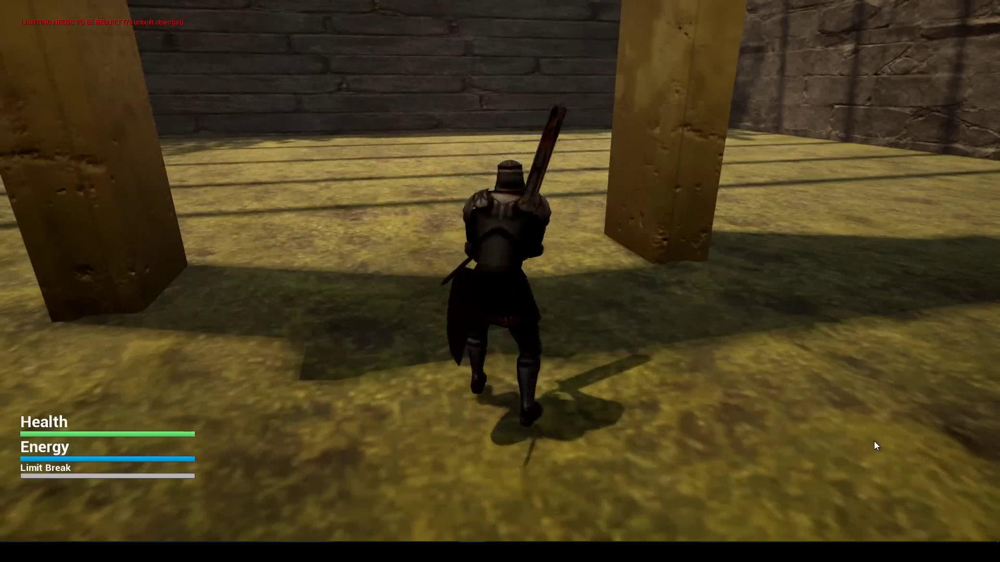
left_click(874, 442)
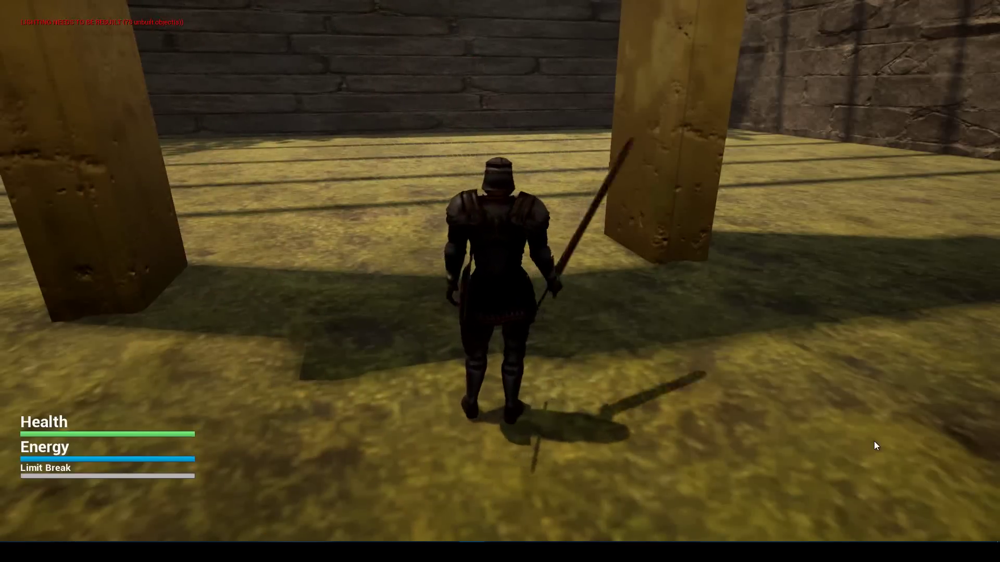
left_click(874, 442)
left_click(952, 437)
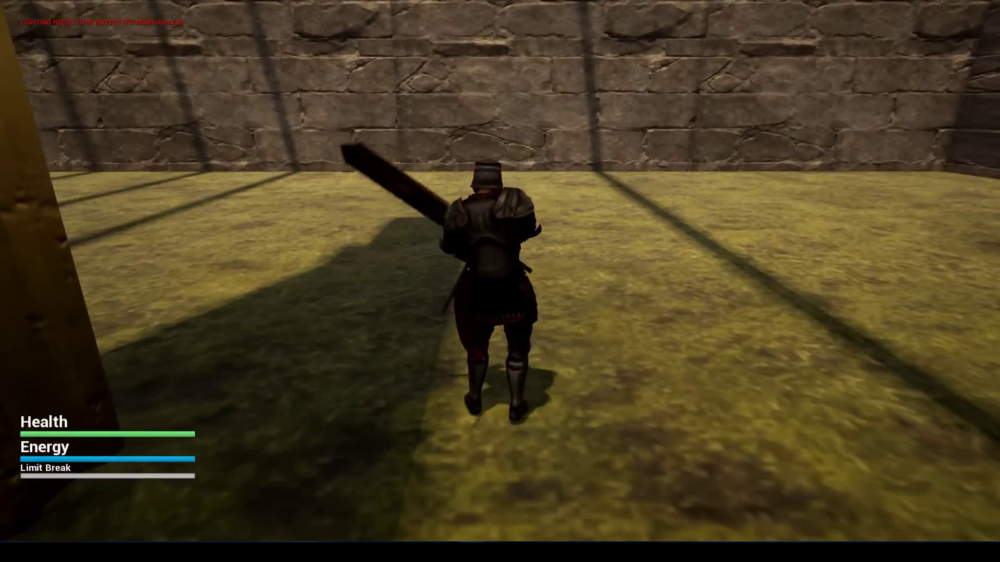
Step: Turn and move the Warrior with the greatsword to check its stance, and end the play session
key("1")
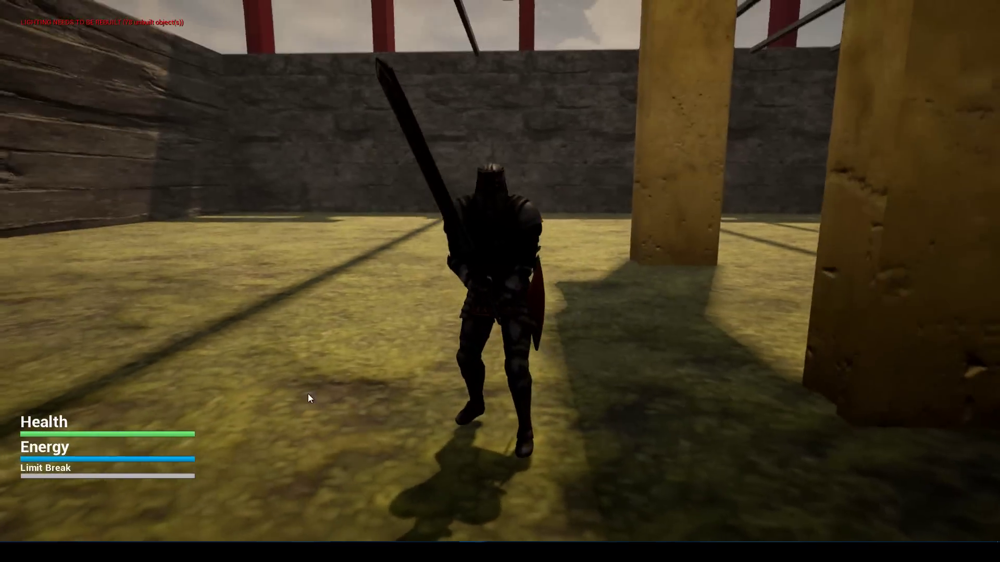
key("a")
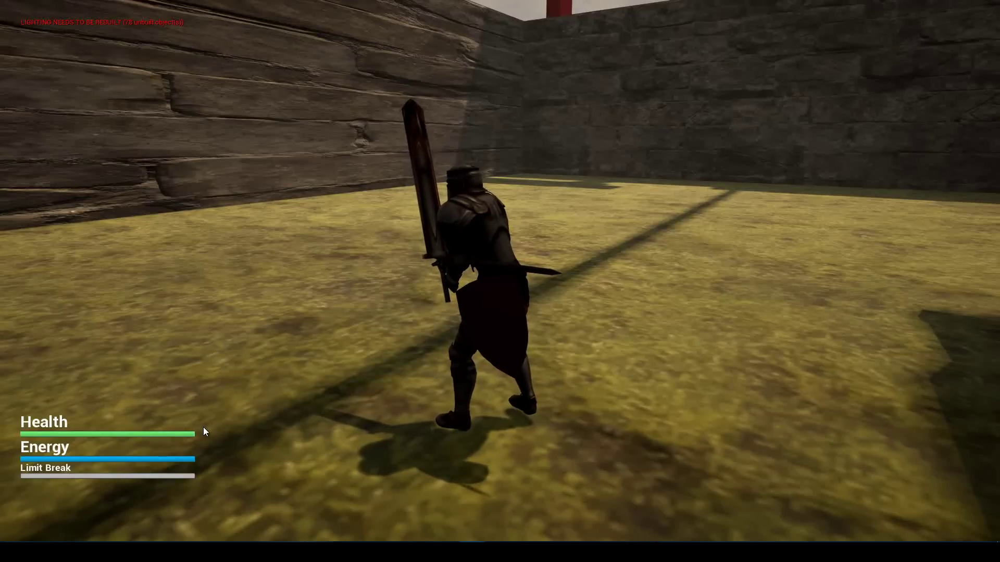
key("Escape")
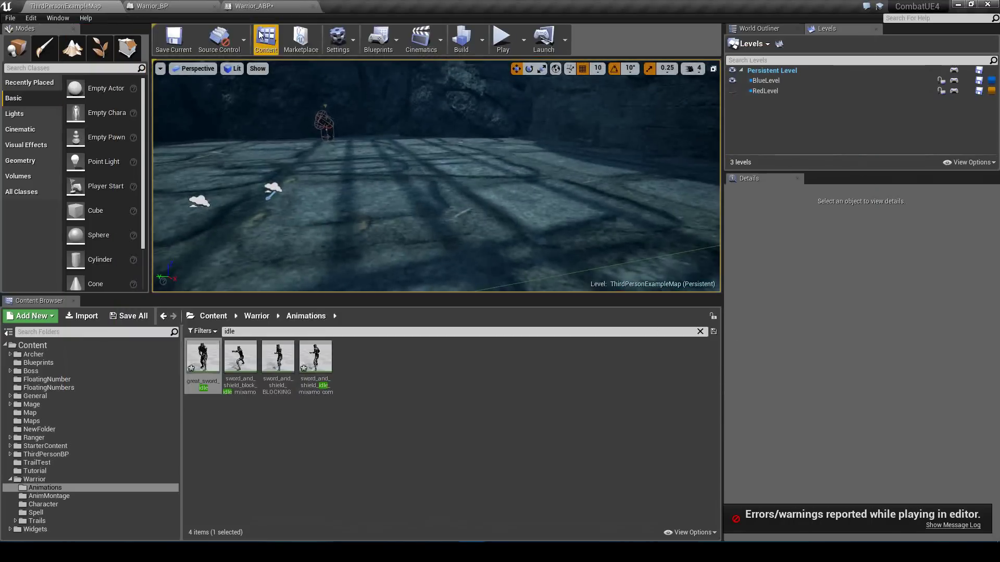
Step: Open the Anim Graph of Warrior_ABP, look into its Locomotion state machine and return to the Anim Graph
left_click(256, 7)
left_click(518, 64)
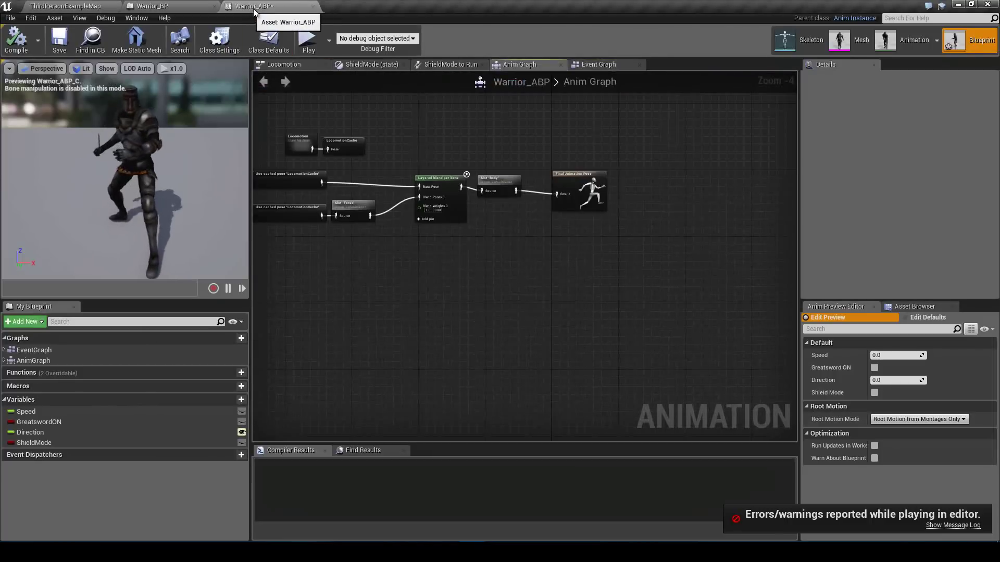
right_click_drag(425, 160, 572, 162)
scroll(573, 162, "up", 2)
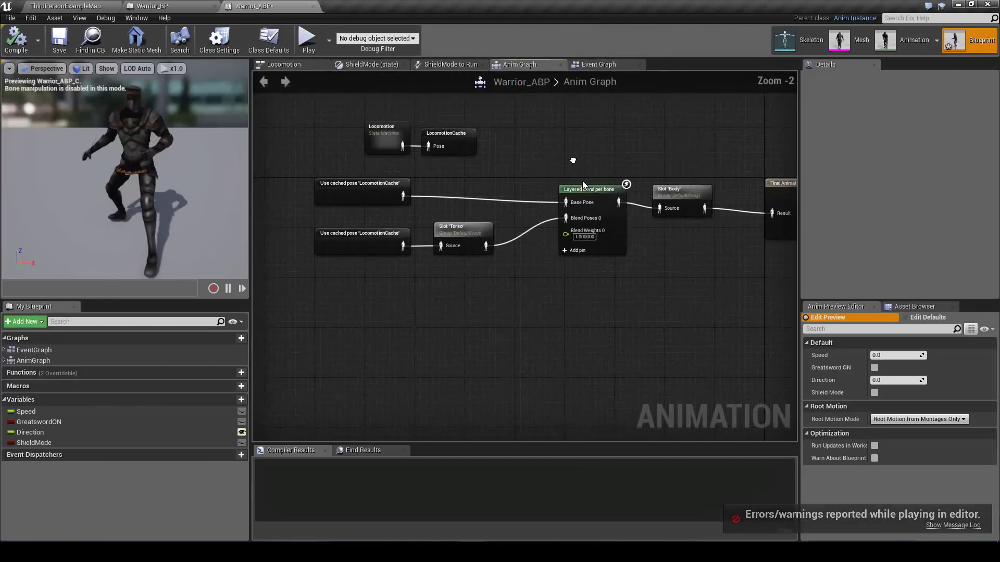
double_click(378, 142)
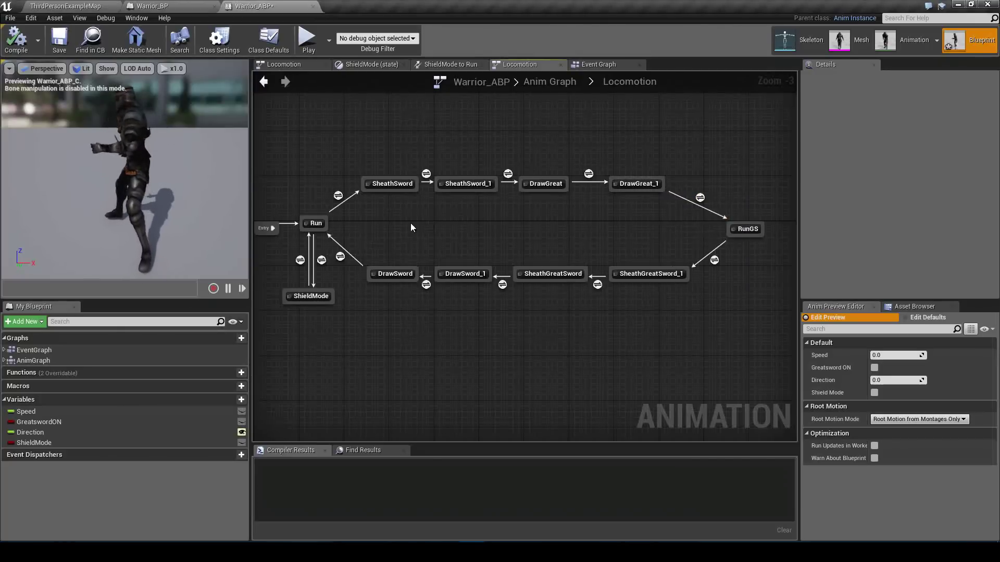
right_click_drag(410, 223, 462, 222)
left_click(550, 83)
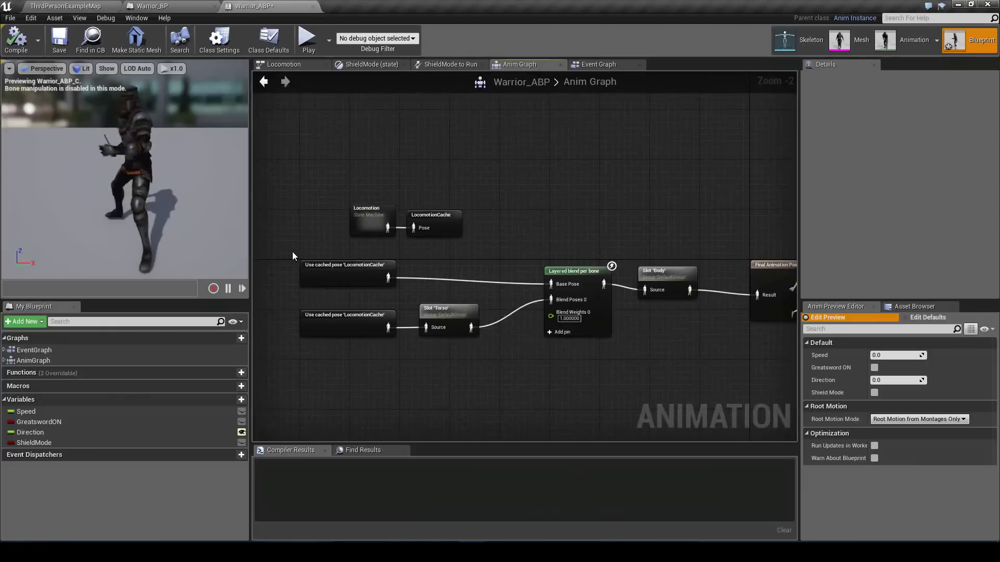
left_click(329, 41)
left_click(286, 203)
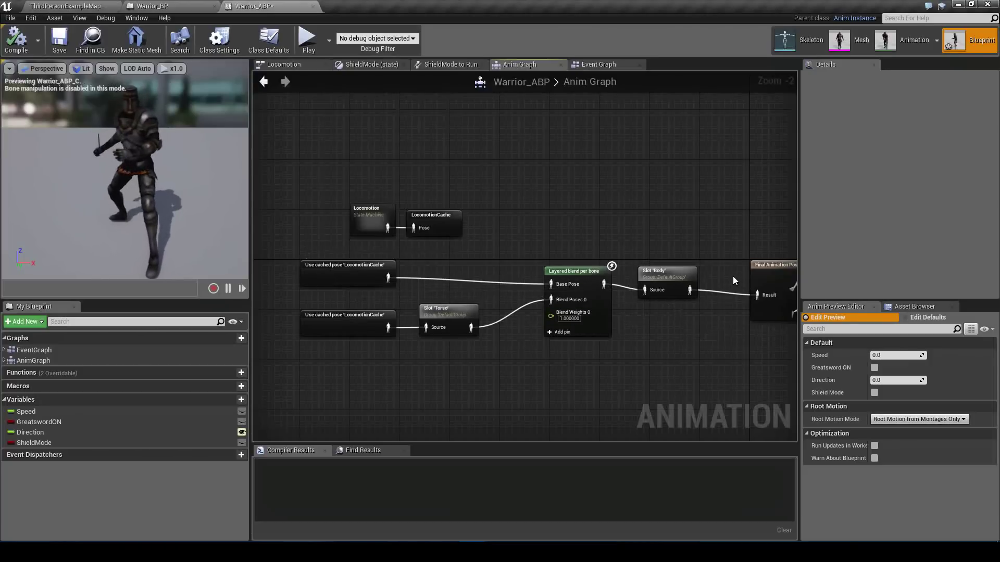
Step: Reopen the Locomotion state machine and examine the sheath and draw states linking Run and RunGS
left_click(357, 281)
left_click(372, 215)
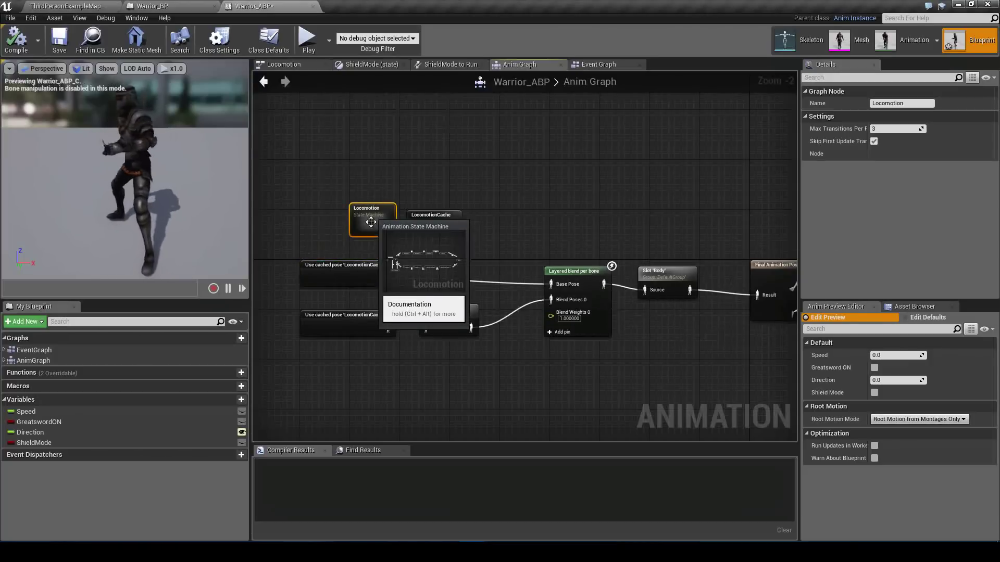
double_click(371, 215)
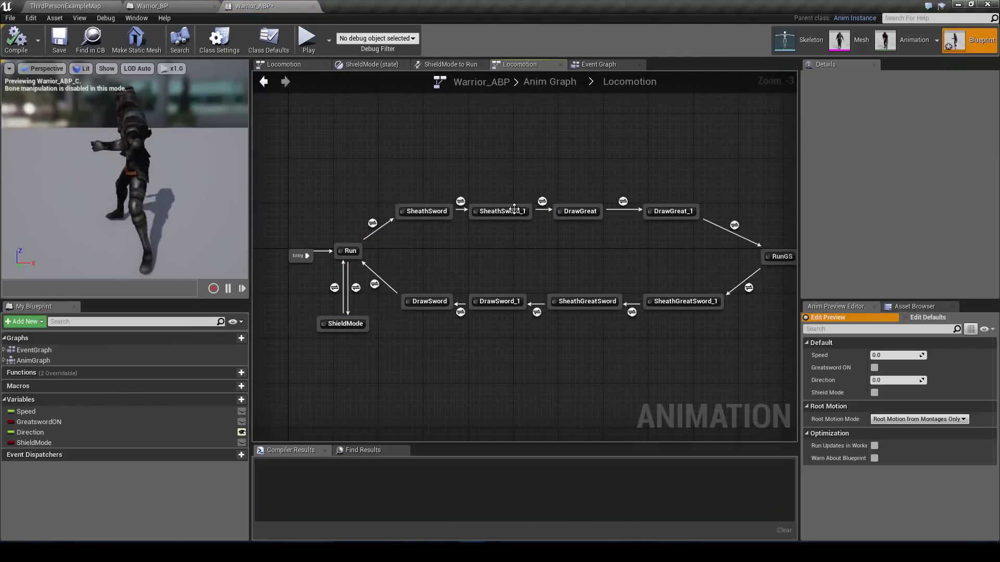
left_click(782, 258)
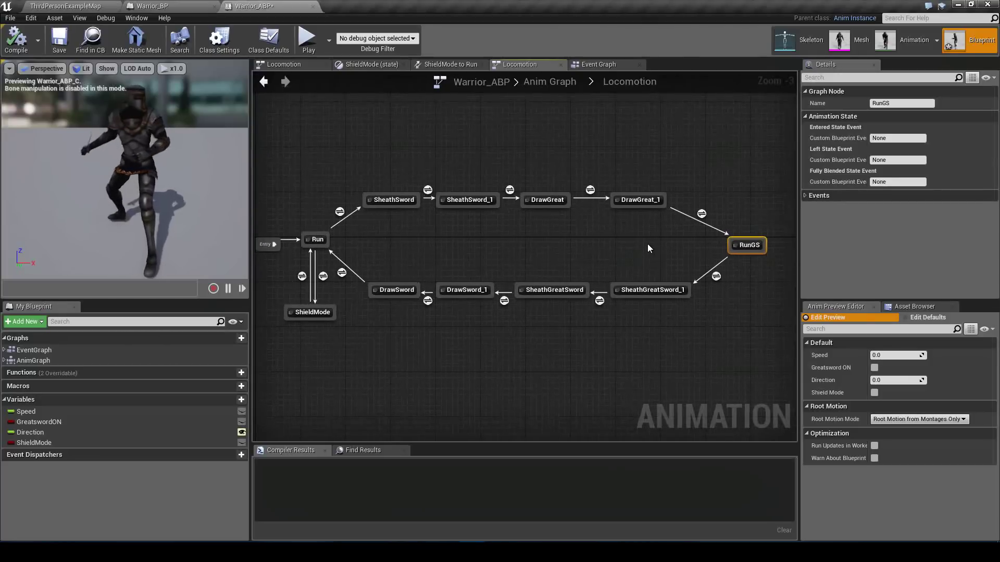
right_click_drag(478, 237, 534, 229)
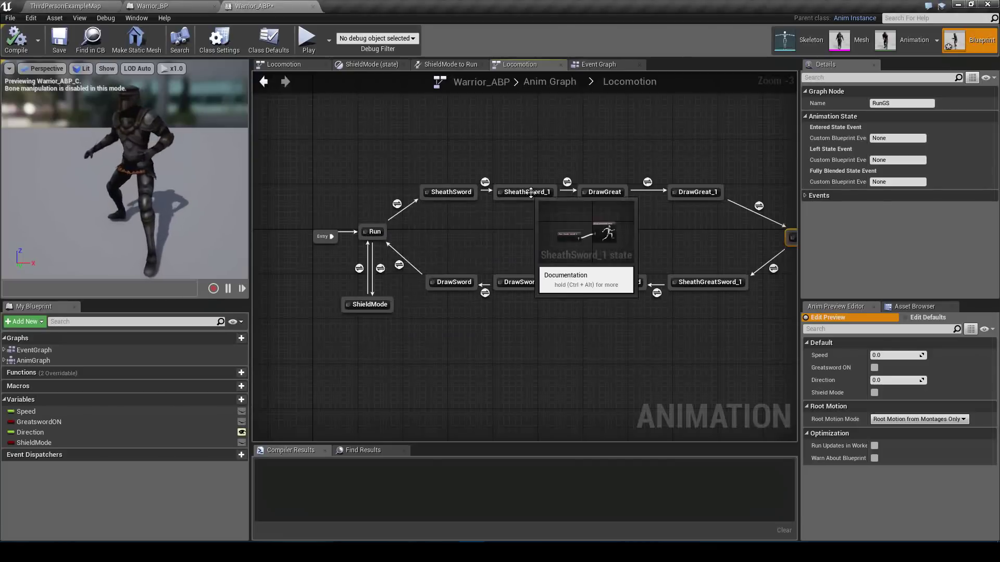
right_click_drag(685, 211, 614, 206)
left_click_drag(723, 196, 743, 244)
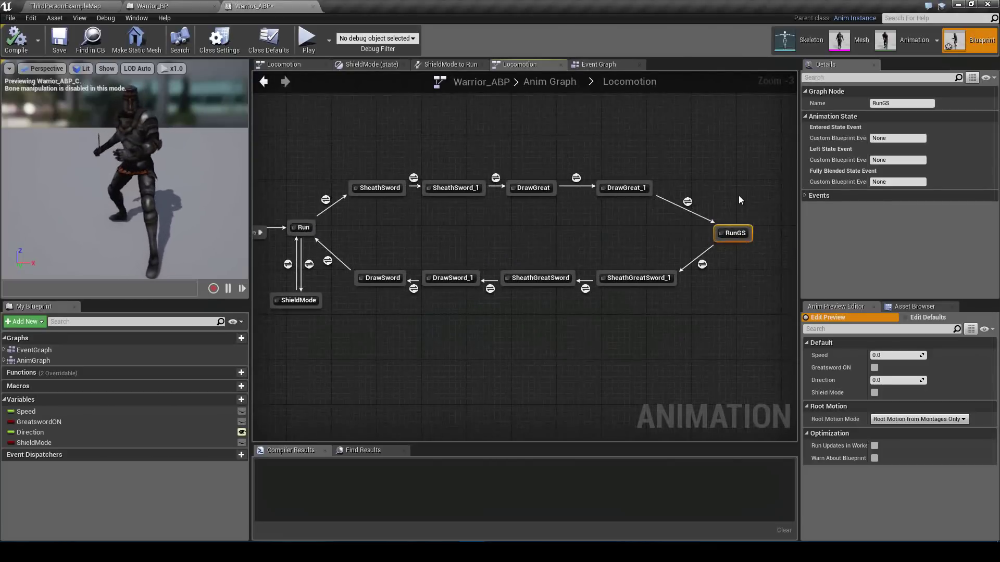
right_click_drag(612, 243, 682, 238)
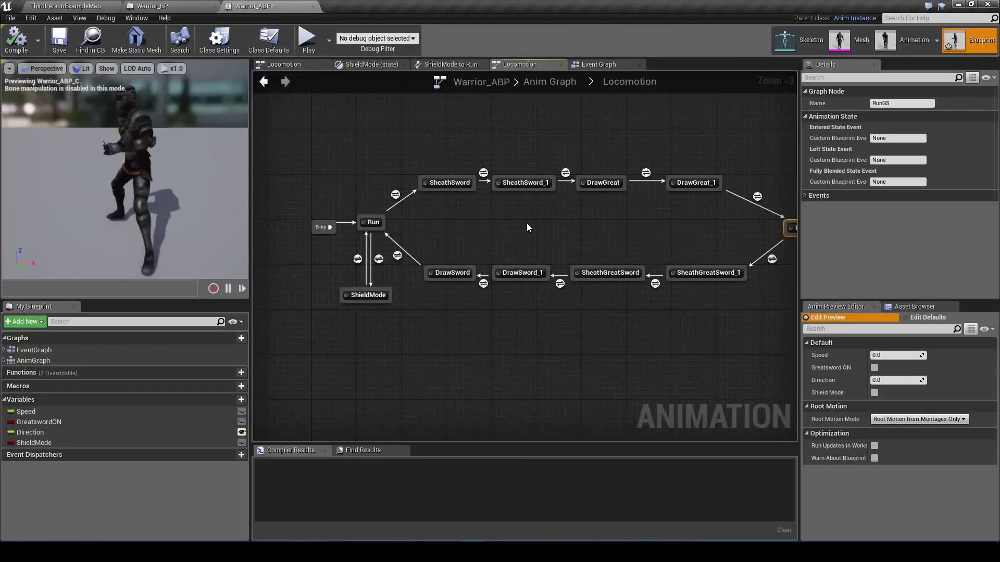
right_click_drag(526, 227, 498, 238)
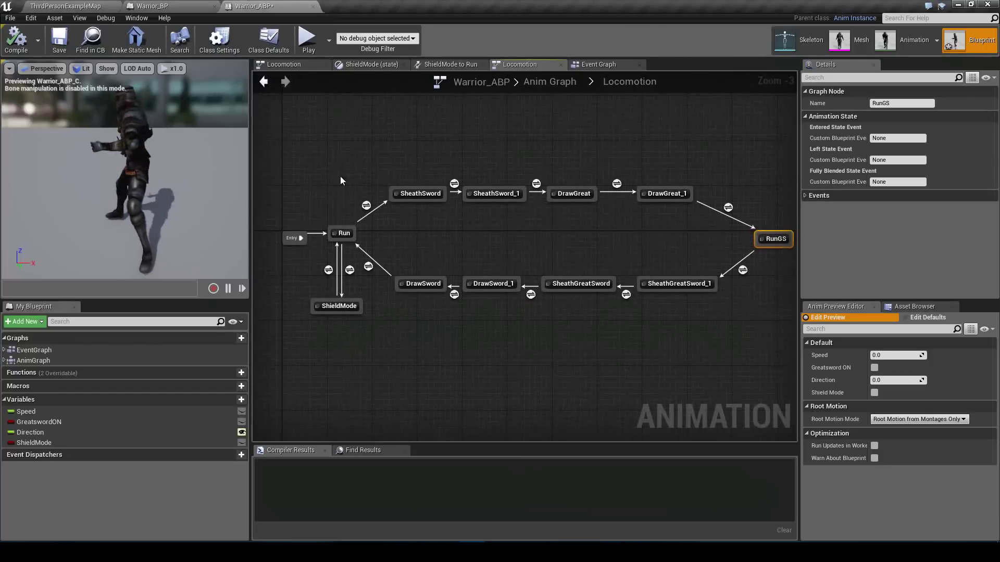
left_click(367, 156)
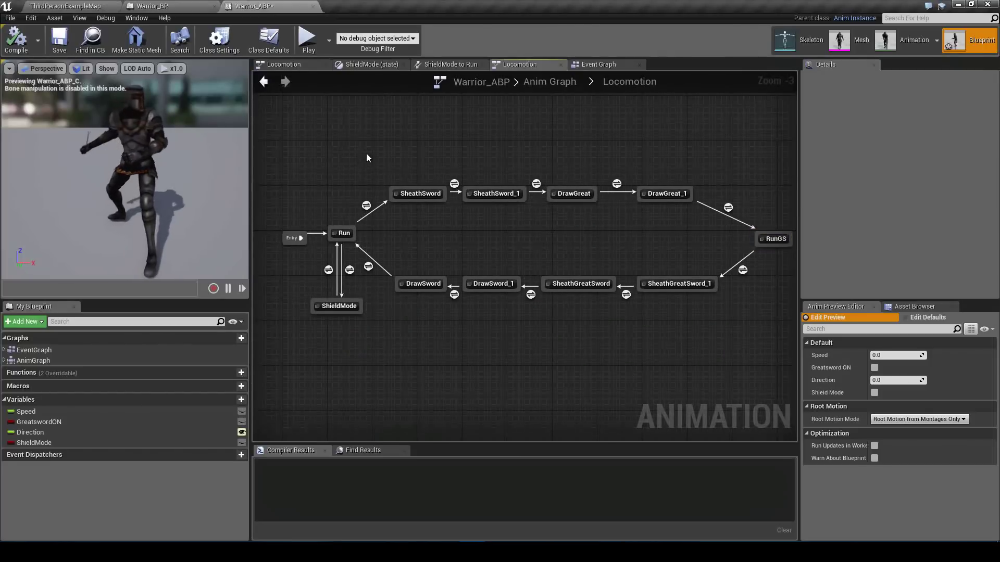
Step: Launch the game preview from the animation blueprint and enter the PVP level as the Warrior
left_click(304, 47)
left_click(239, 206)
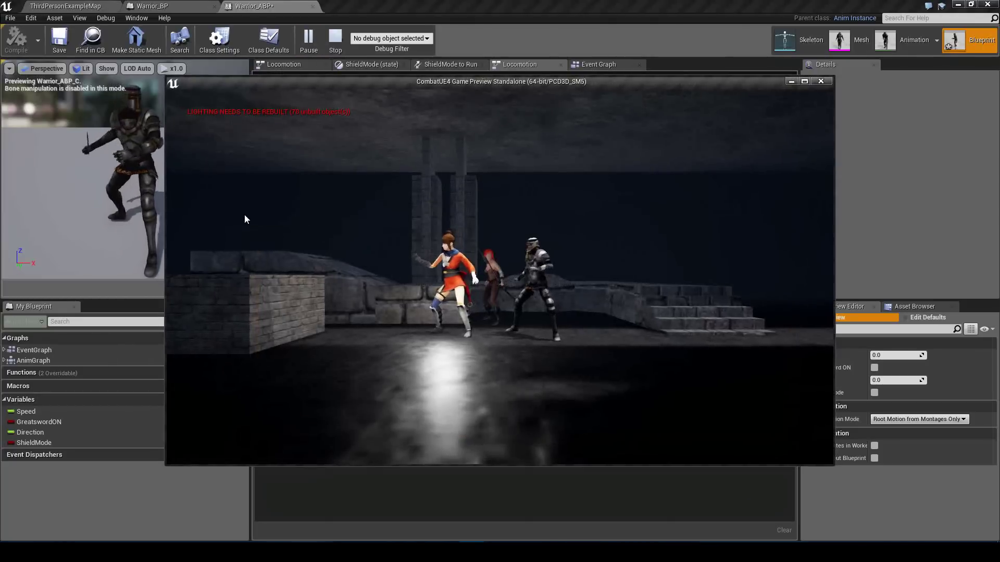
left_click(627, 261)
left_click(731, 208)
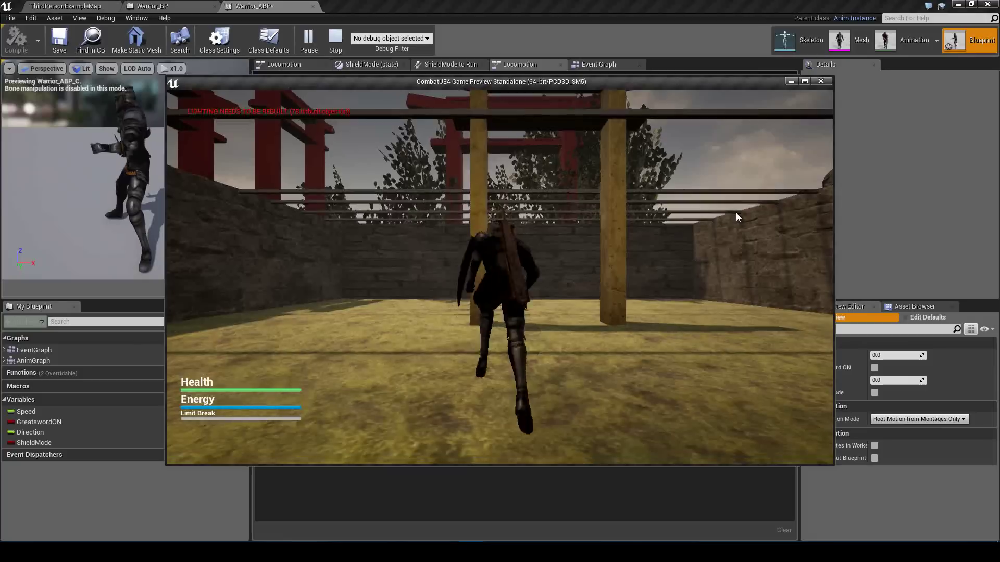
Step: Turn the camera around the Warrior and perform repeated sword-and-shield attacks to check the stance between strikes
left_click_drag(596, 256, 668, 387)
left_click(669, 388)
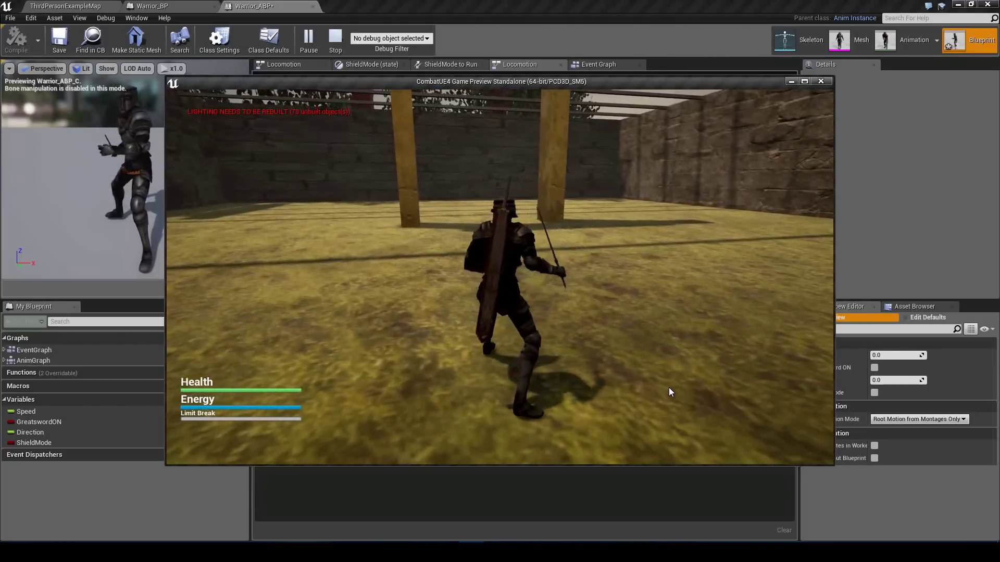
left_click(669, 387)
left_click(669, 387)
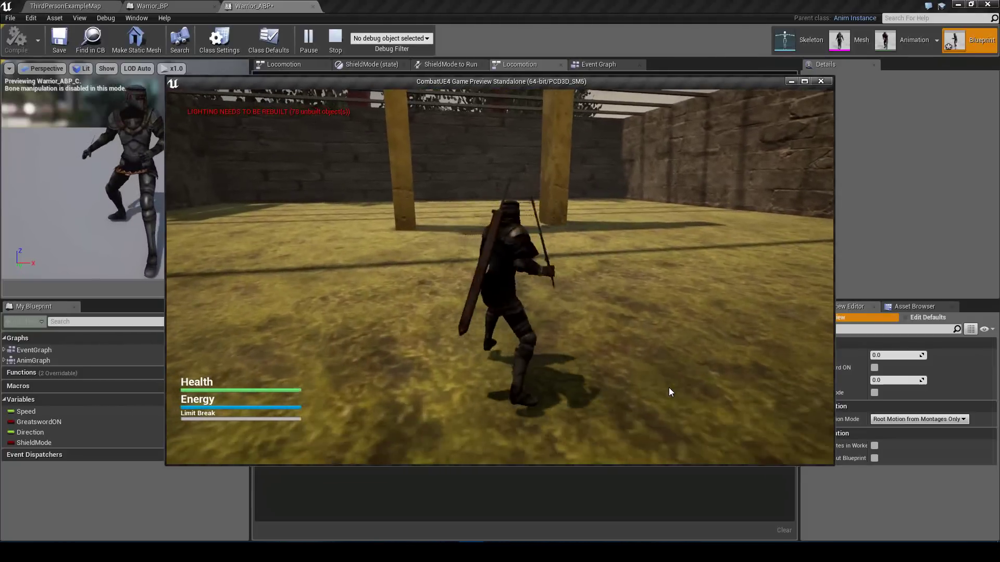
left_click(668, 388)
left_click(668, 388)
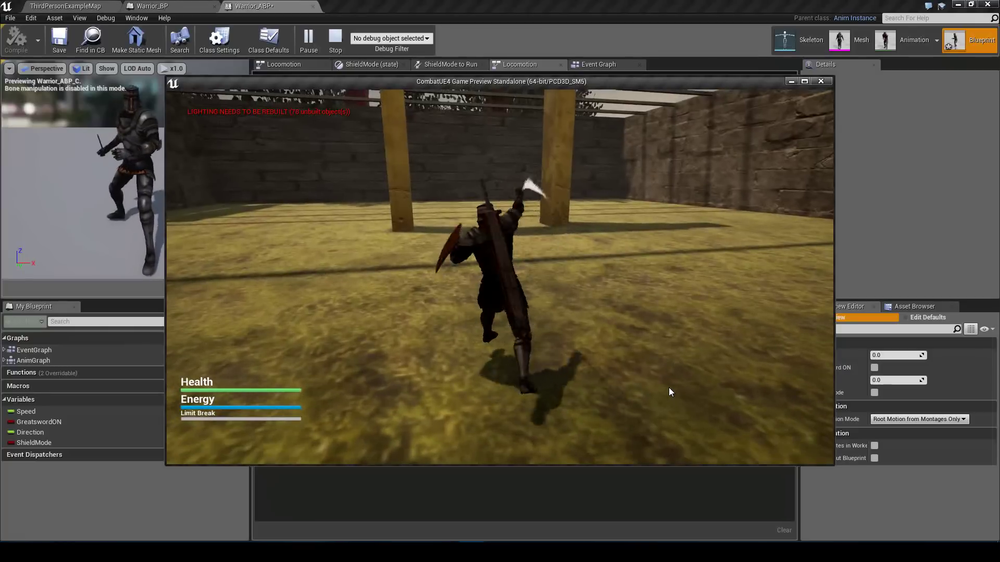
left_click(669, 388)
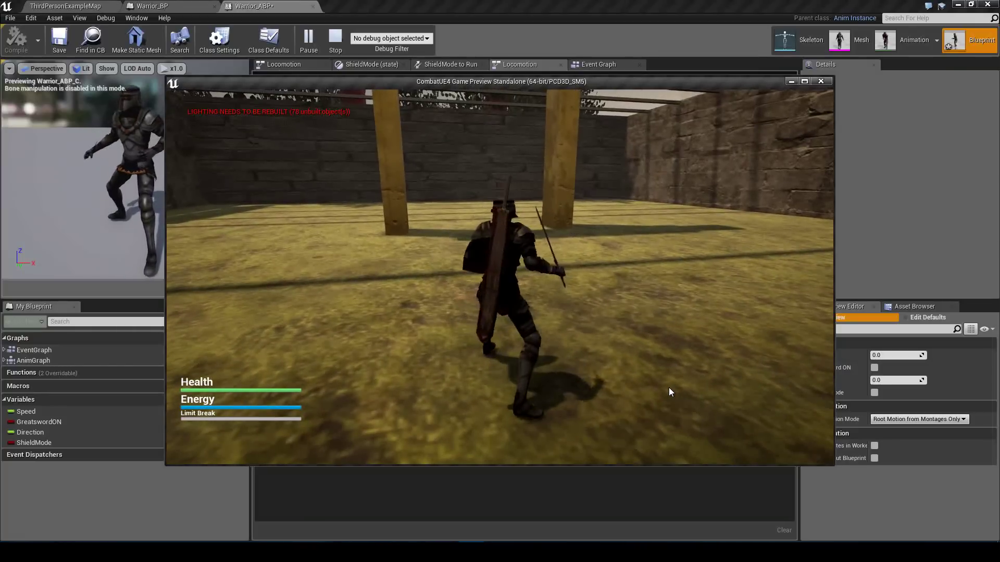
Step: Switch the Warrior to the greatsword, perform several attacks to check its idle stance, and end the play session
key("1")
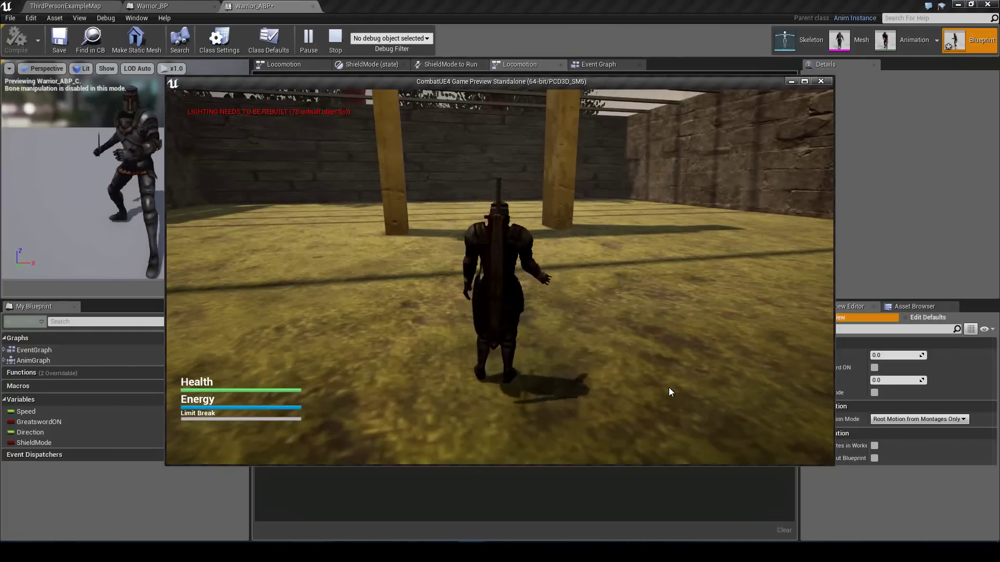
key("2")
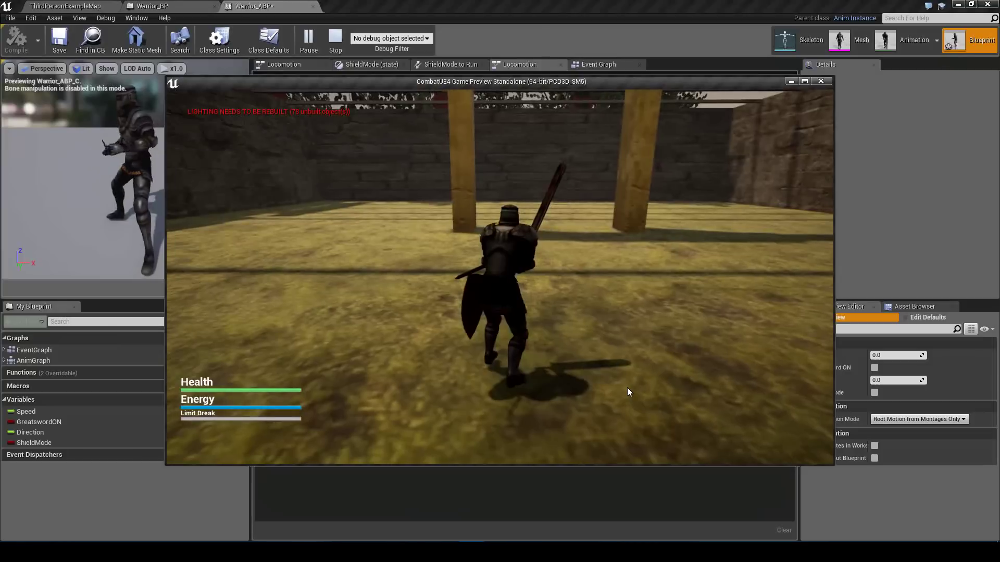
left_click(685, 390)
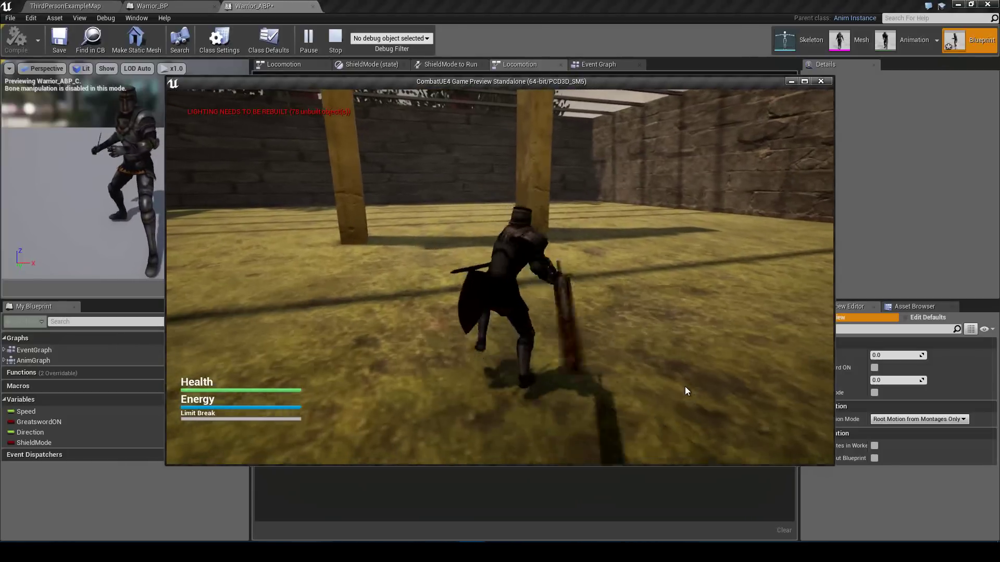
left_click(685, 390)
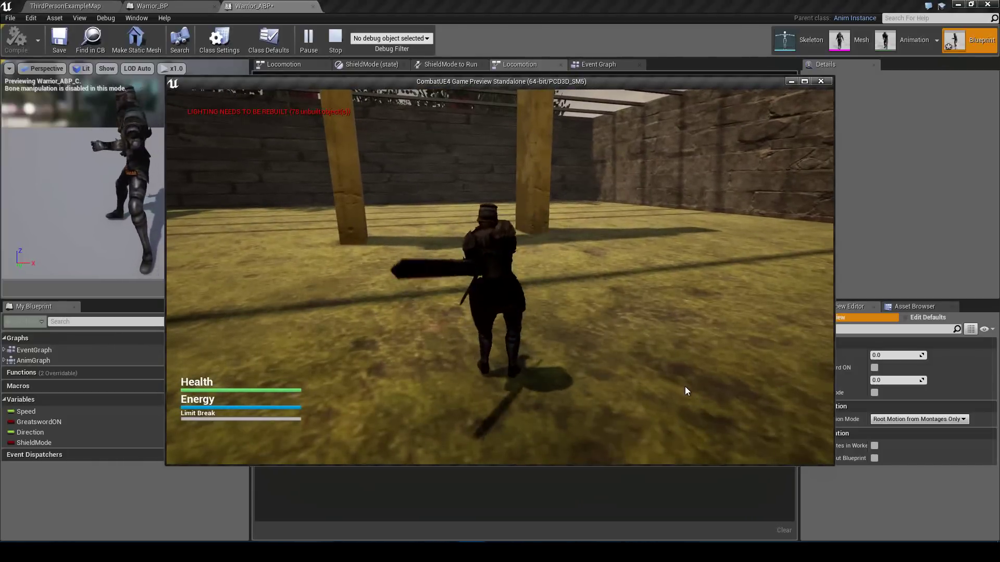
left_click(685, 386)
key("Escape")
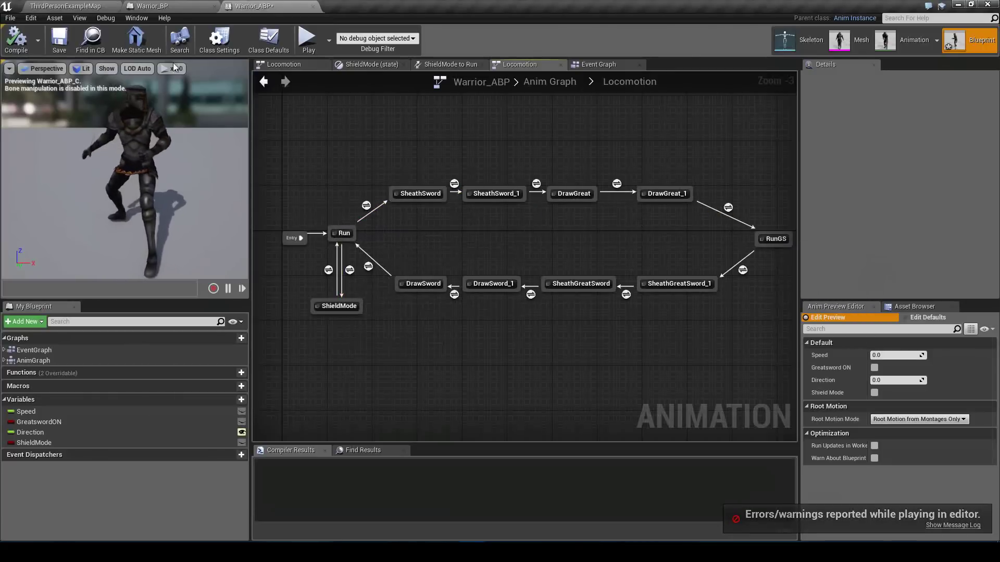
Step: Find the great_sword_idle animation by filtering for "idle" and add a WarningGS notify near the middle of its timeline
left_click(882, 50)
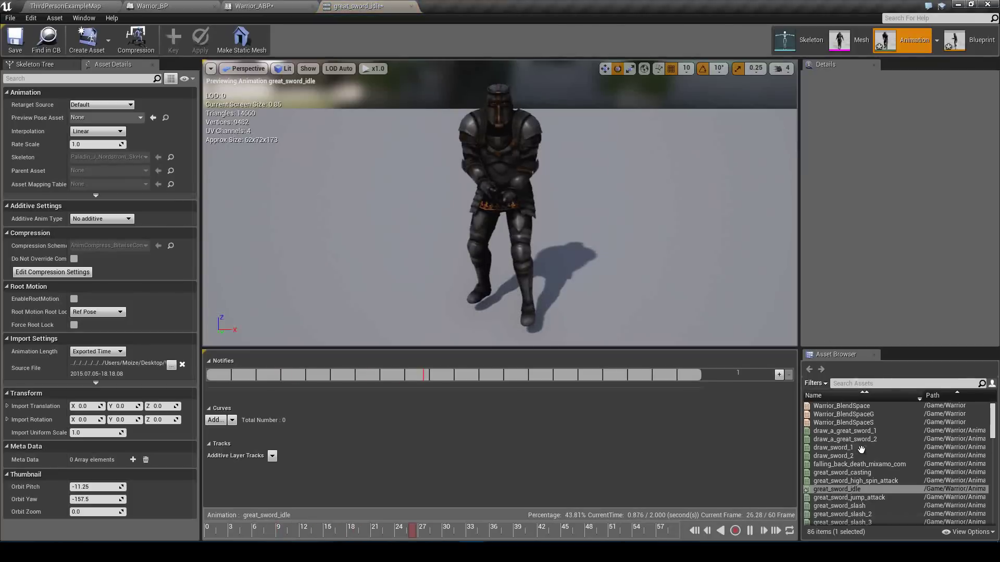
left_click(884, 383)
type("idle")
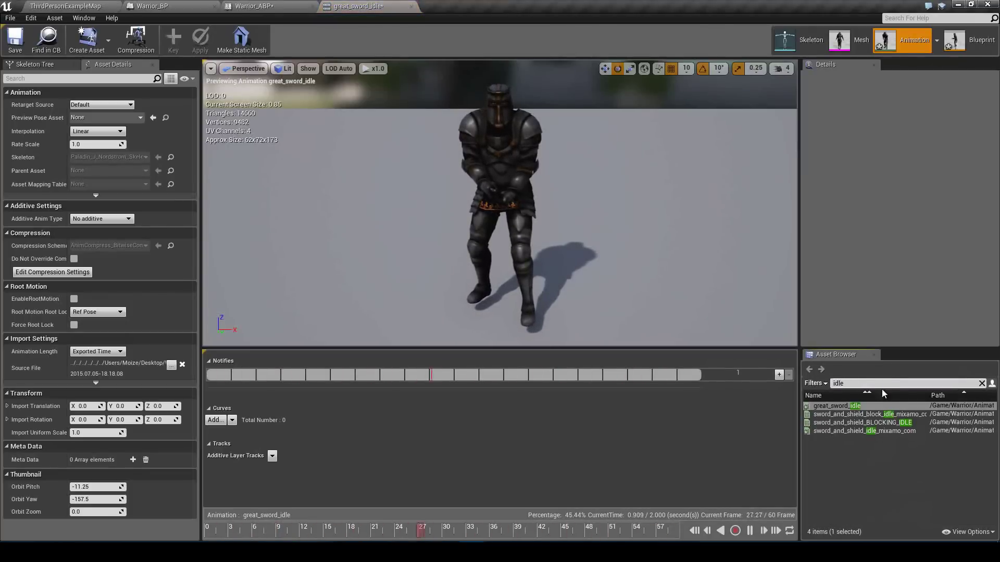
left_click(883, 406)
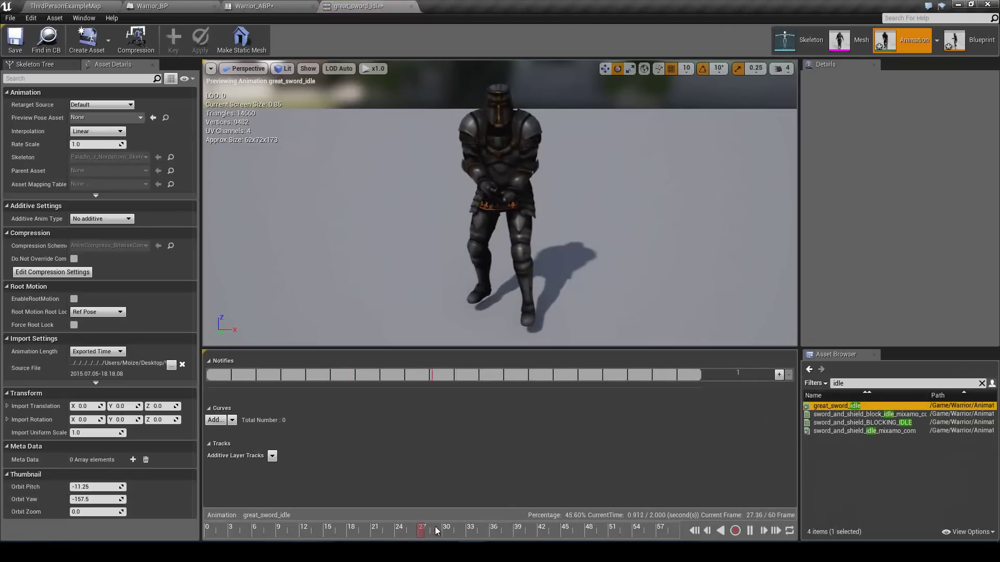
left_click_drag(436, 529, 401, 529)
right_click(430, 373)
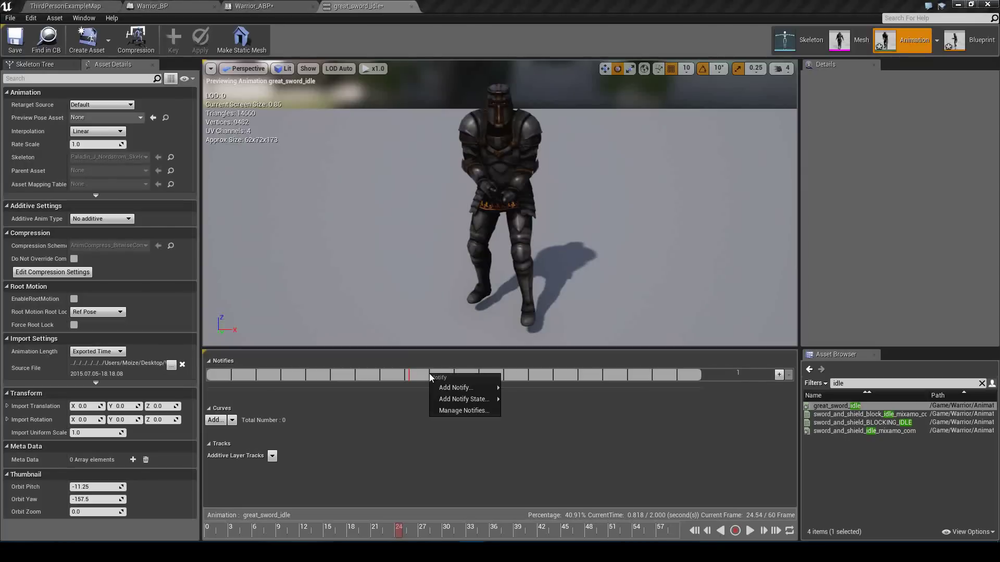
mouse_move(447, 388)
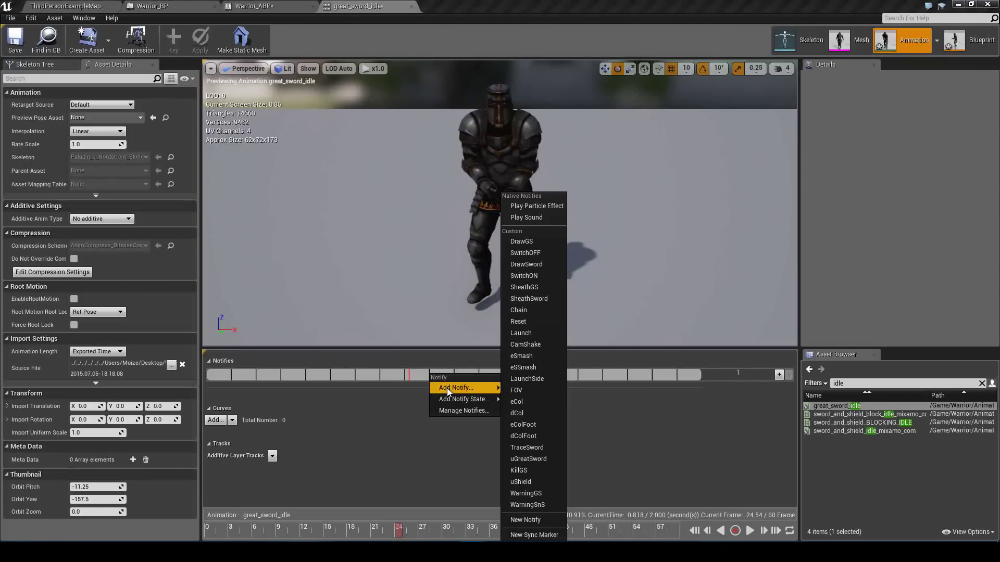
left_click(540, 494)
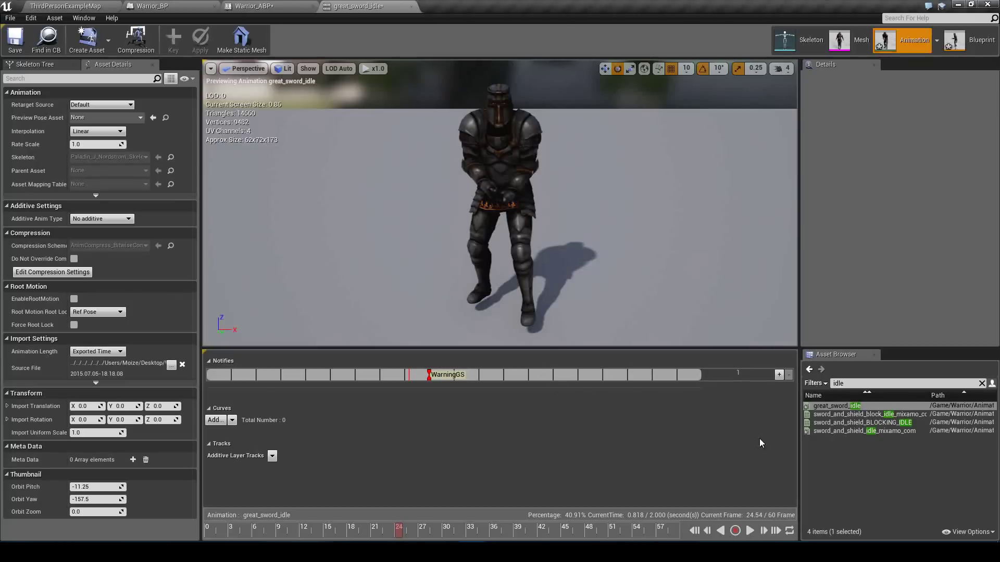
Step: Add a WarningSnS notify near the middle of the sword_and_shield_idle_mixamo_com animation
left_click(874, 431)
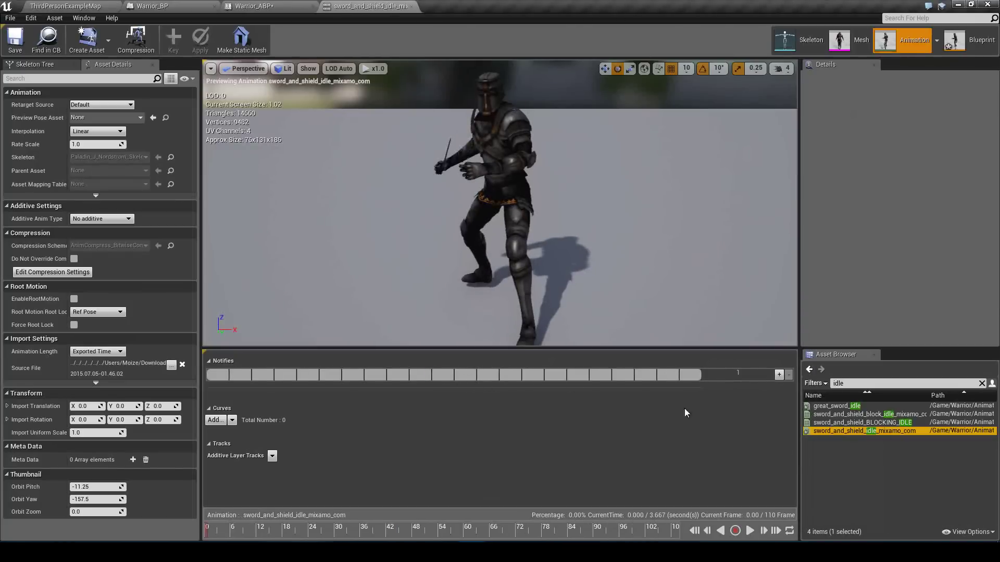
mouse_move(858, 432)
right_click(439, 371)
mouse_move(468, 386)
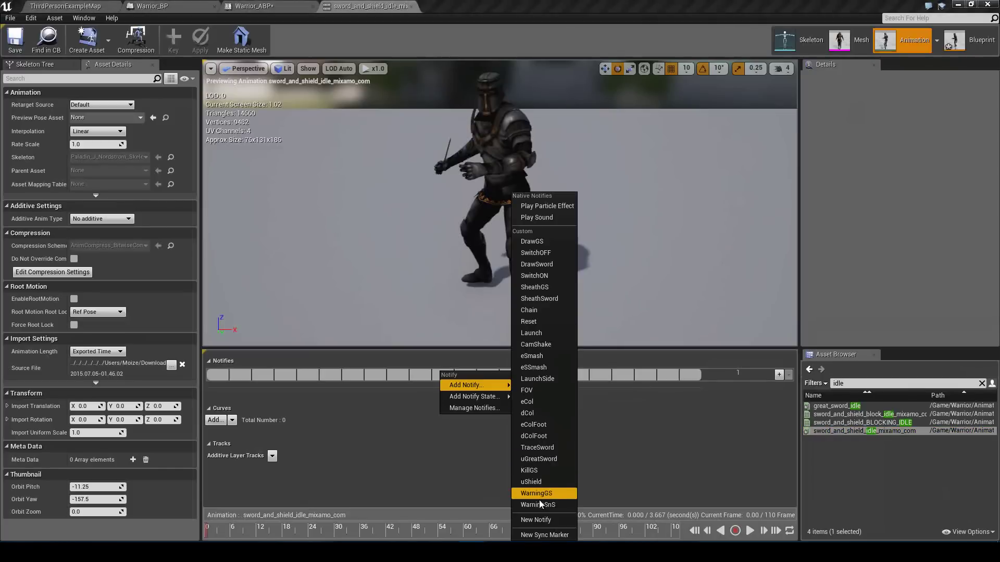
left_click(555, 505)
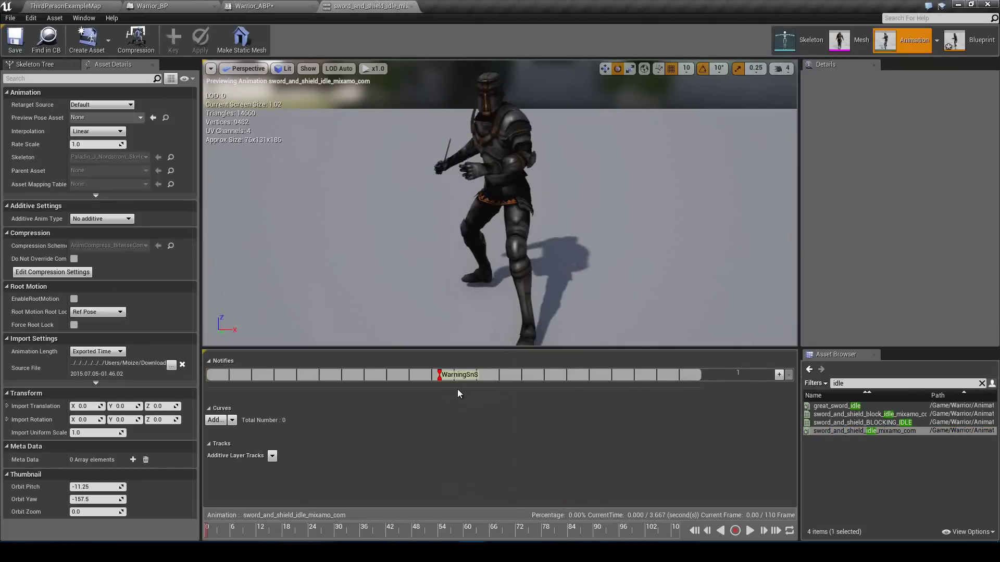
Step: Add the AnimNotify_WarningGS and AnimNotify_WarningSnS events below the Side Launch group in Warrior_ABP's Event Graph
left_click(969, 47)
left_click(594, 65)
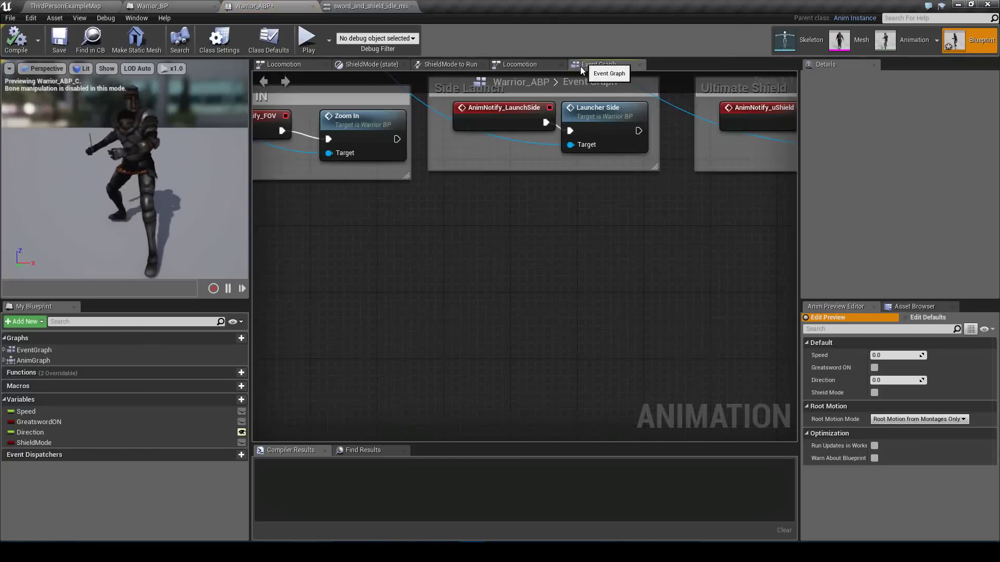
right_click(509, 276)
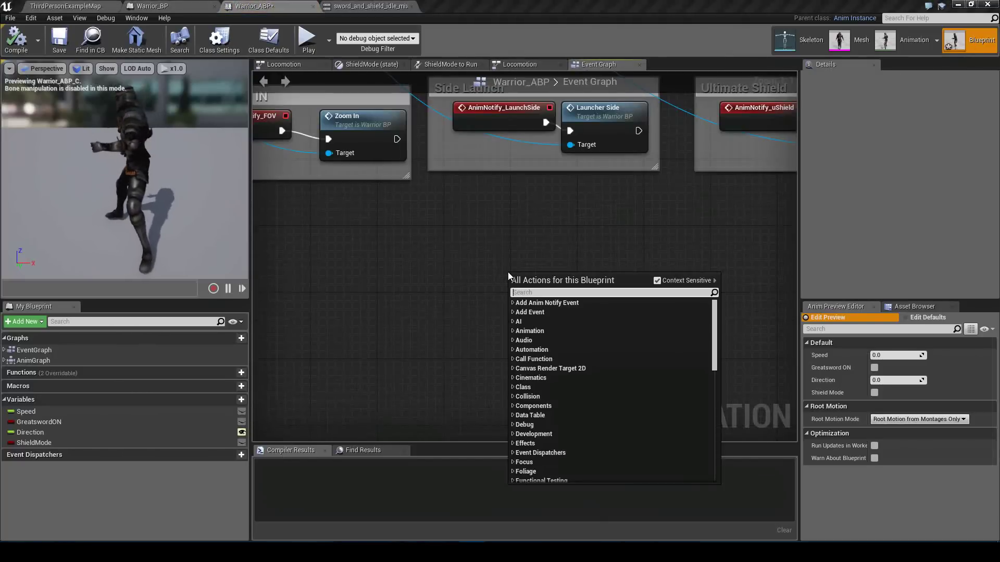
type("warning")
key("Return")
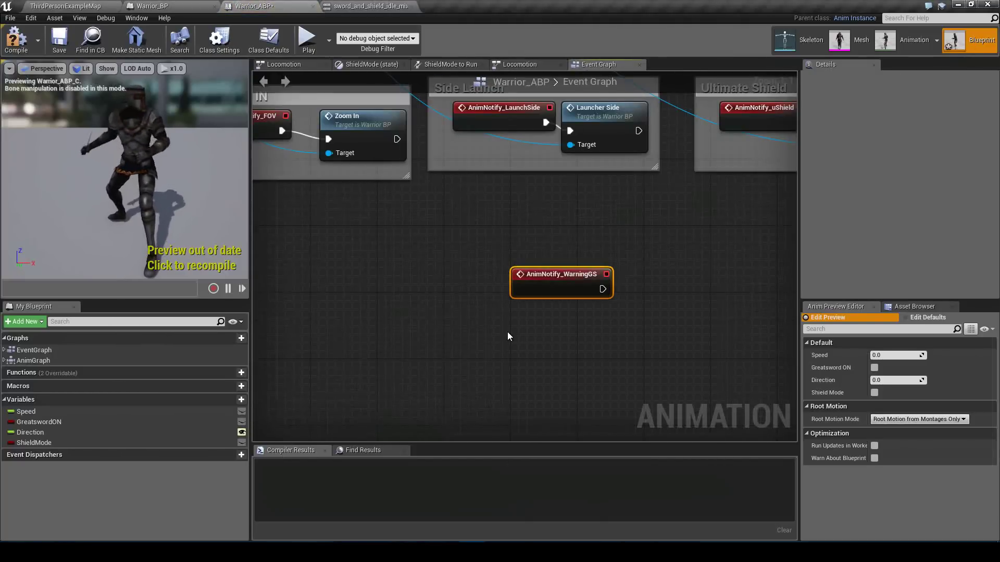
right_click(508, 332)
type("warning")
key("Up")
key("Return")
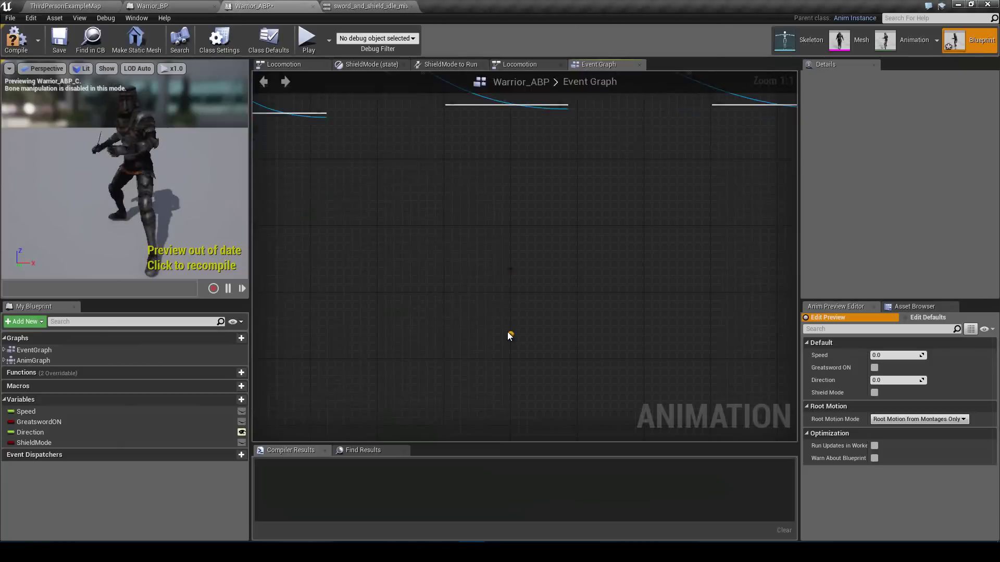
Step: Add a Print String node beside the warning notify events and duplicate it below
right_click(664, 301)
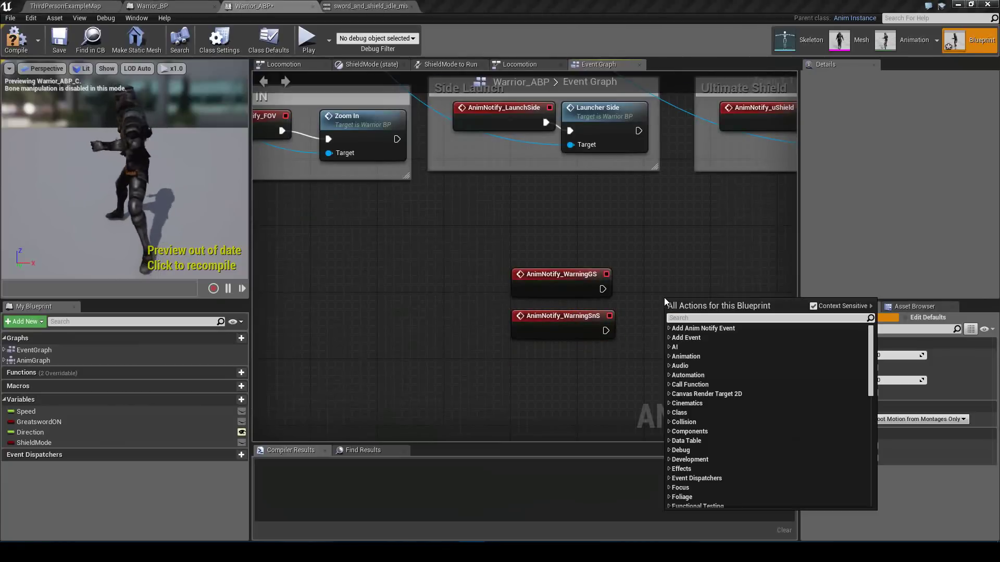
type("print string")
key("Return")
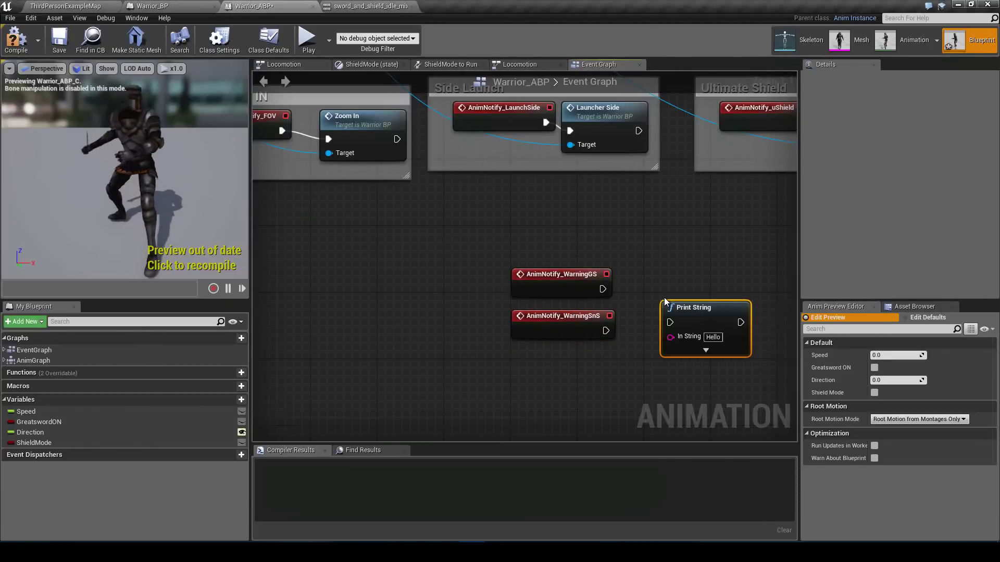
left_click_drag(699, 317, 699, 258)
key("ctrl+c")
key("ctrl+v")
Step: Set the upper Print String's text to "GS Idle is Playing" and the lower one's to "SnS Idle is Playing"
left_click(708, 273)
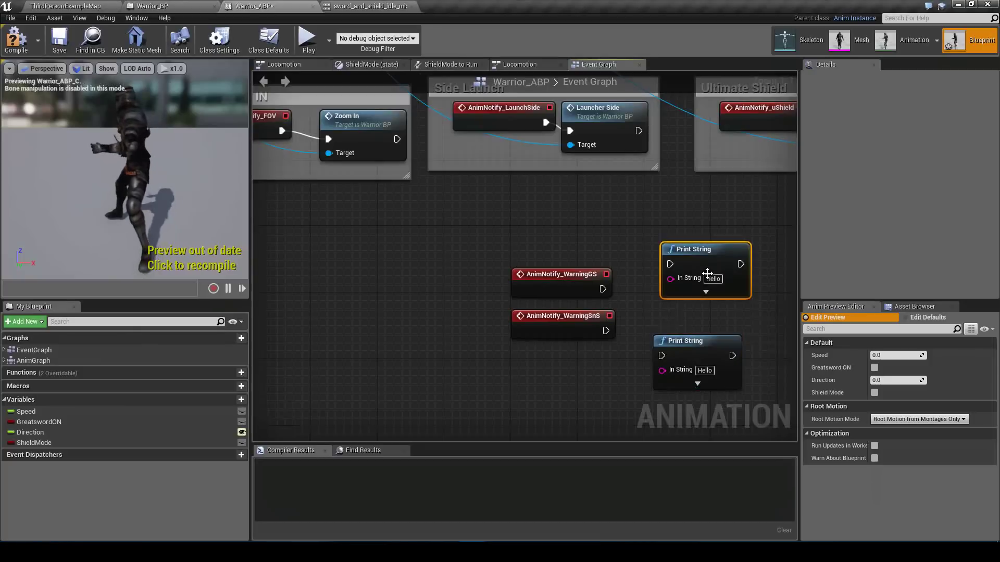
type("GS I")
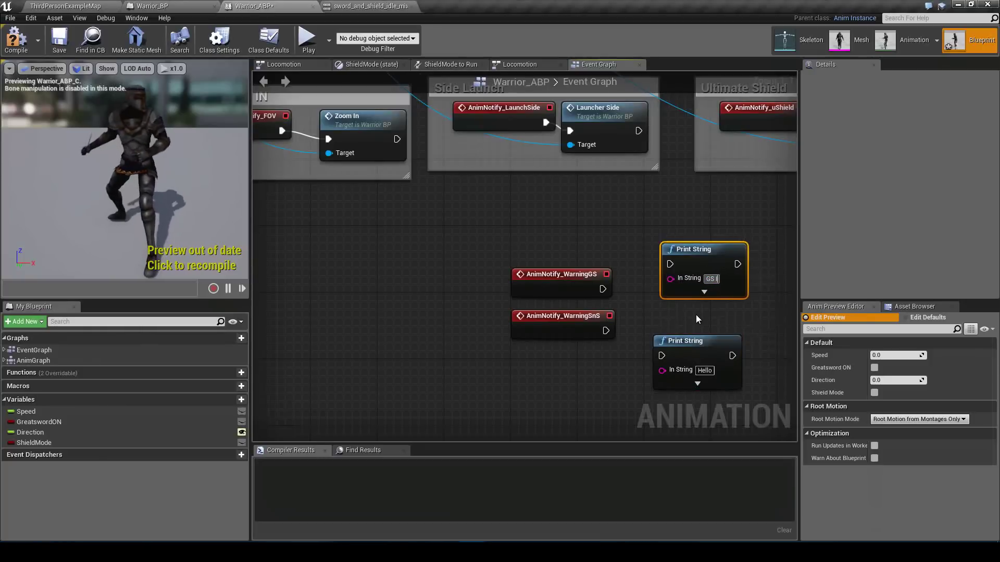
type("dle is Playing")
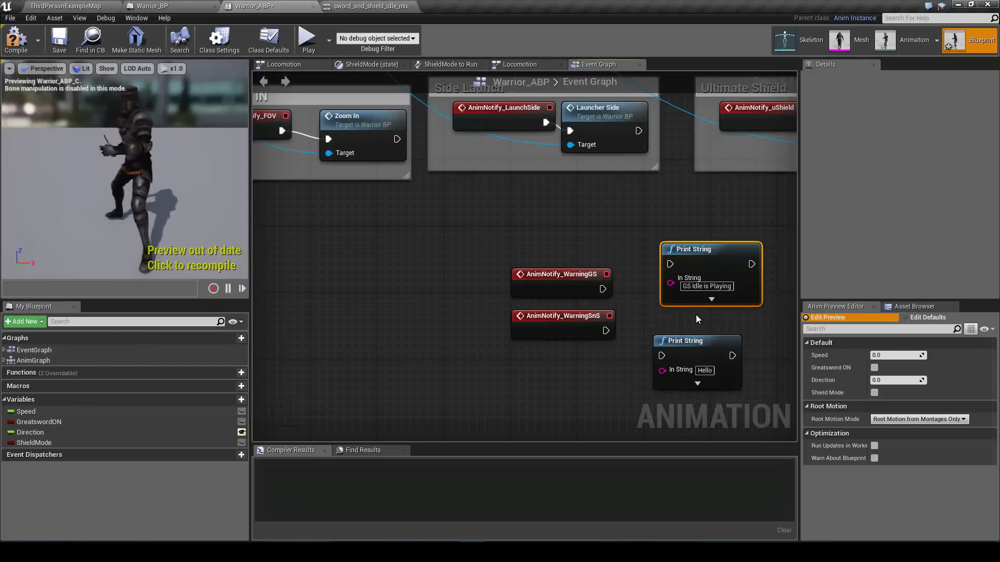
right_click_drag(773, 332, 684, 292)
left_click(683, 292)
left_click_drag(624, 296, 640, 280)
double_click(631, 313)
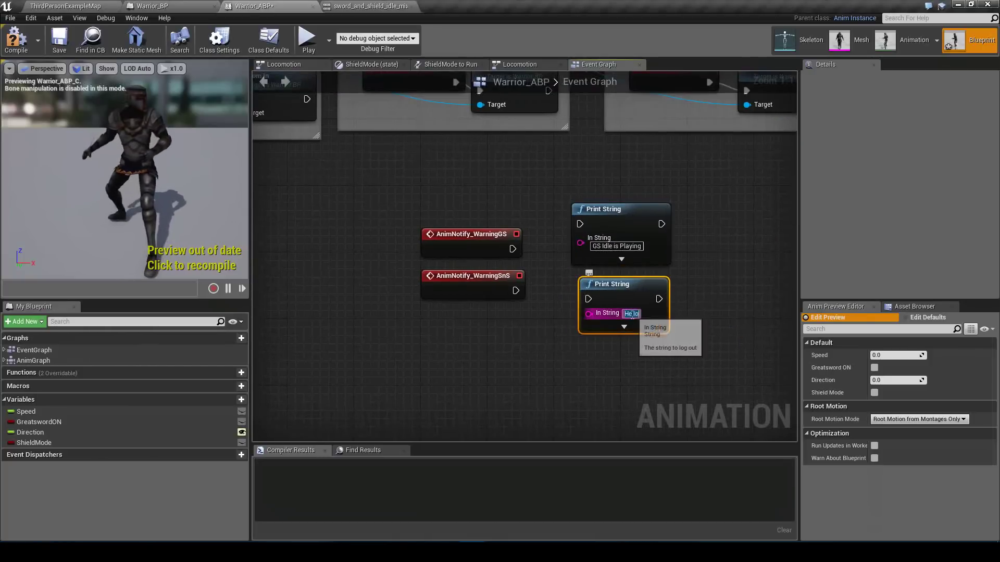
type("SnS Id")
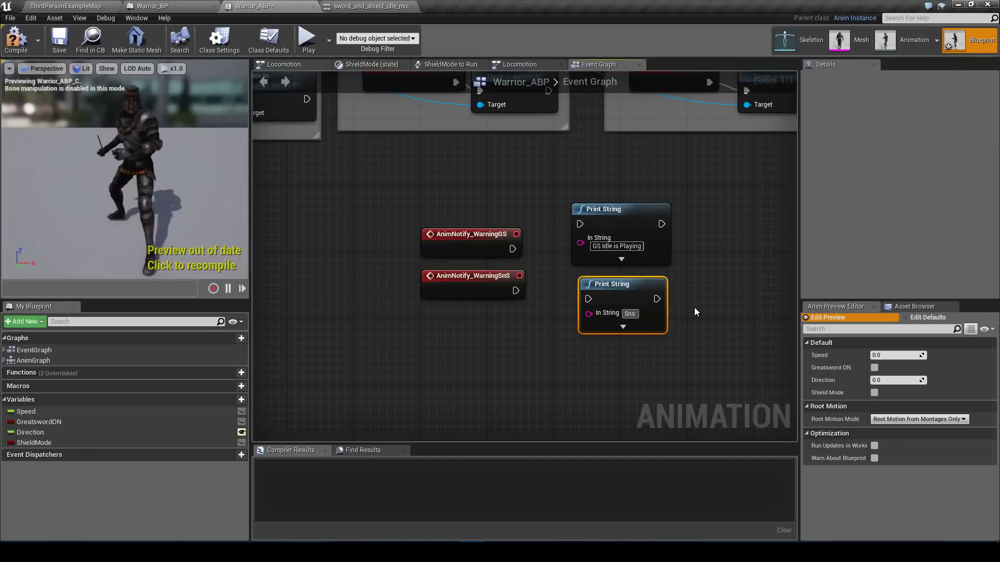
type("le is Playing")
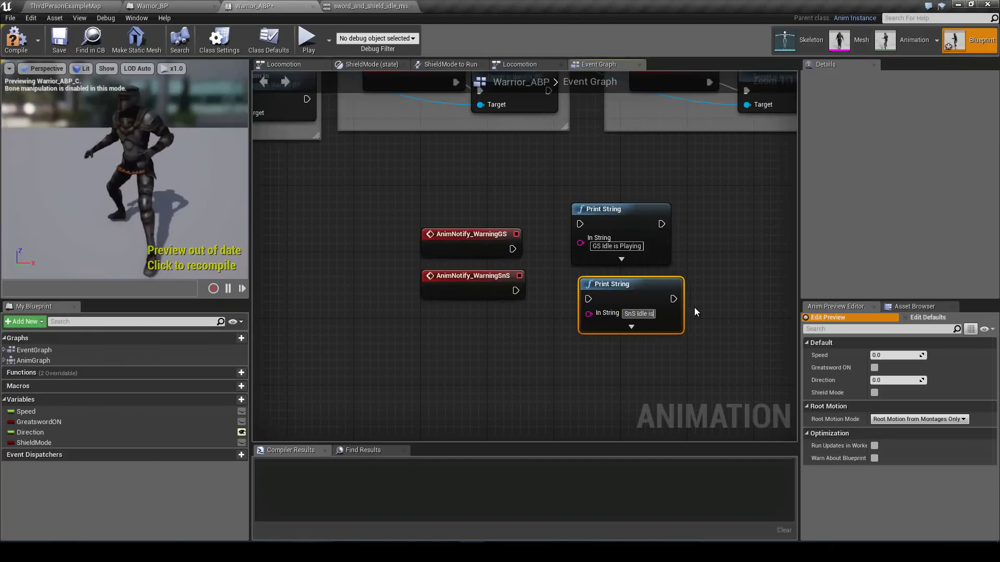
Step: Move the SnS Print String node down and set the GS Print String's text color to orange
left_click_drag(632, 304, 615, 346)
left_click(621, 258)
left_click(623, 295)
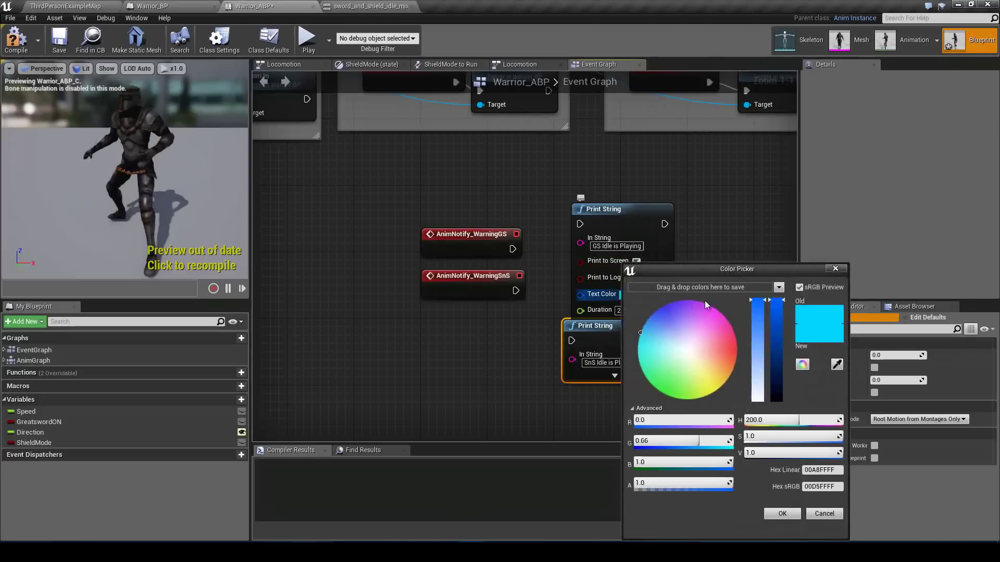
left_click_drag(729, 369, 744, 377)
left_click(782, 513)
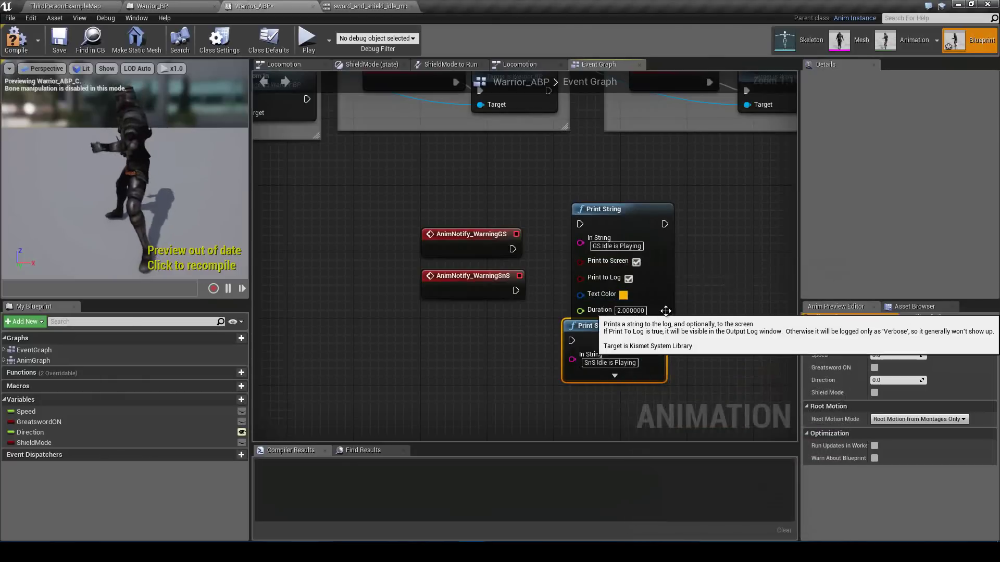
Step: Collapse and align the Print String nodes, and connect AnimNotify_WarningGS to the GS message and AnimNotify_WarningSnS to the SnS message
left_click_drag(665, 306, 655, 289)
left_click(613, 309)
left_click_drag(641, 193, 644, 274)
left_click_drag(512, 249, 588, 224)
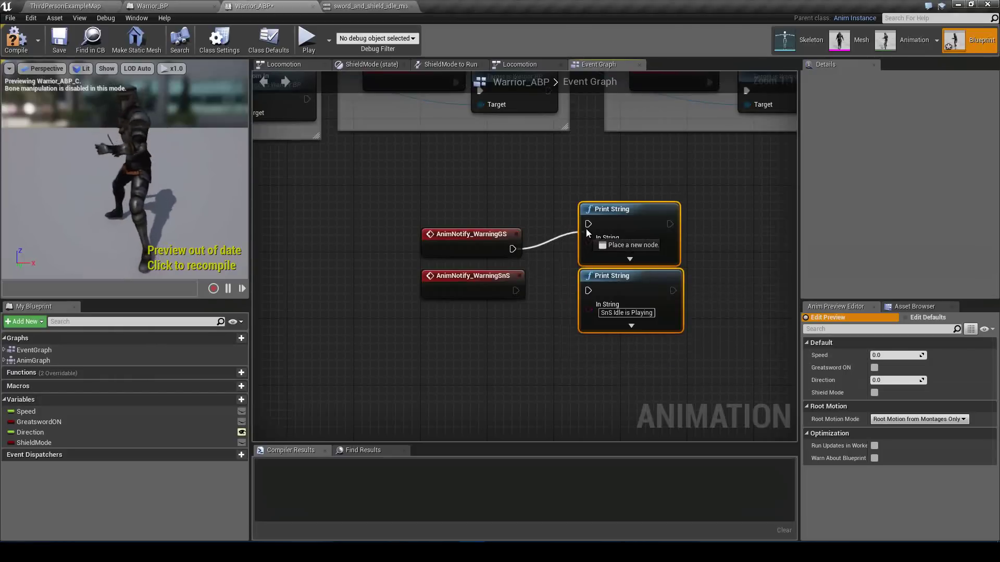
left_click_drag(588, 291, 515, 291)
left_click(457, 317)
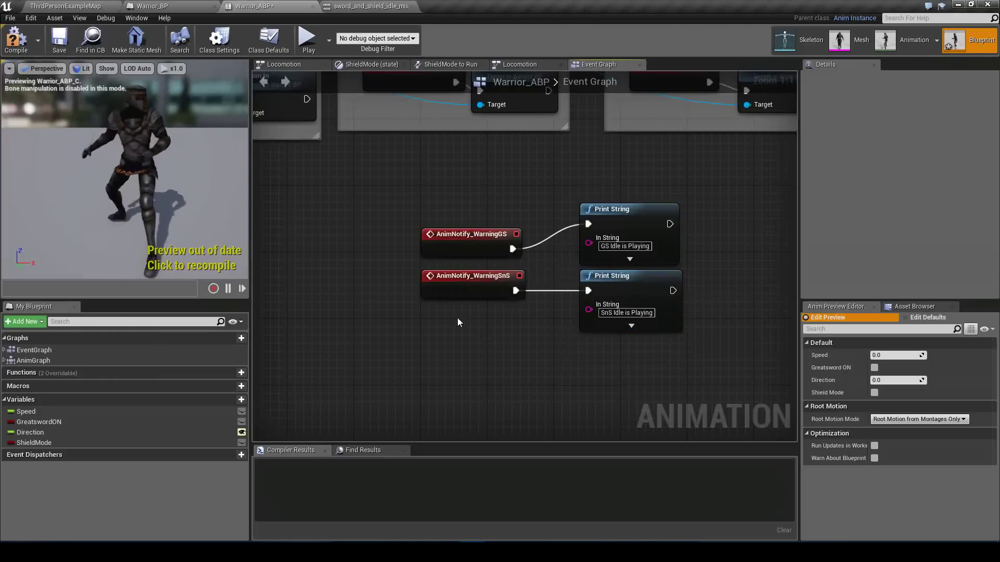
Step: Play-test the game, moving and attacking with the Warrior in both weapon modes to check which idle messages print, and end the session
left_click(307, 39)
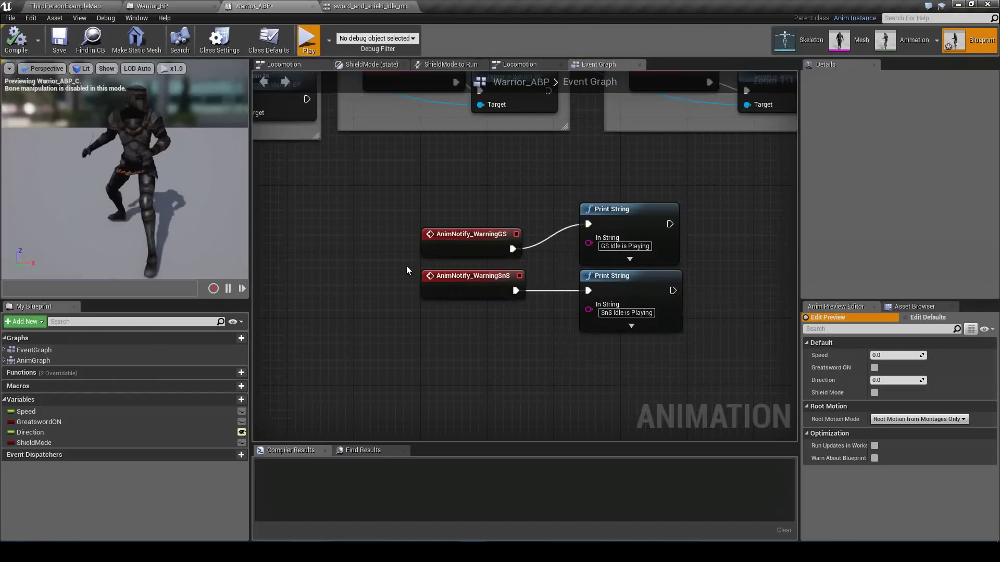
left_click(242, 211)
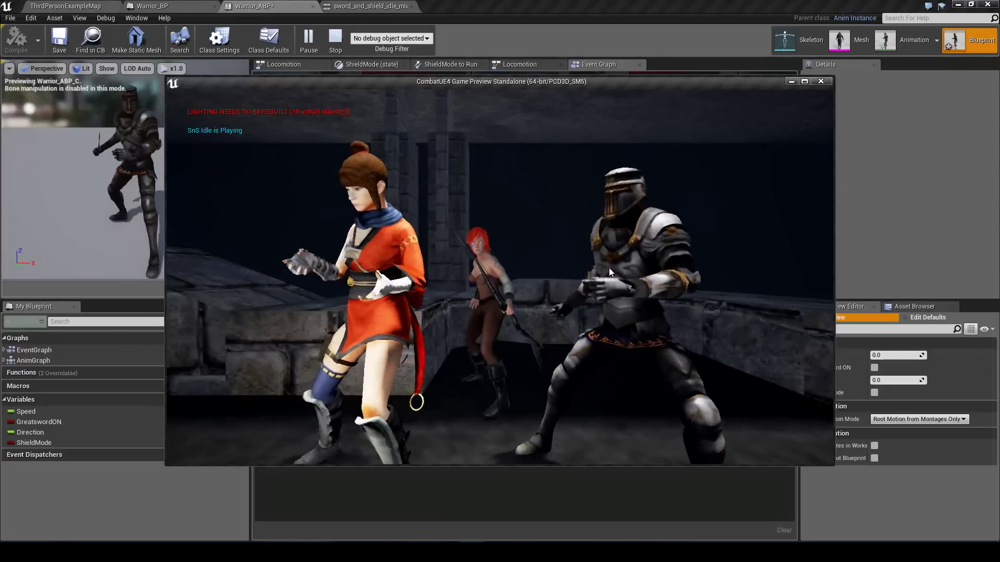
left_click(627, 244)
left_click(734, 207)
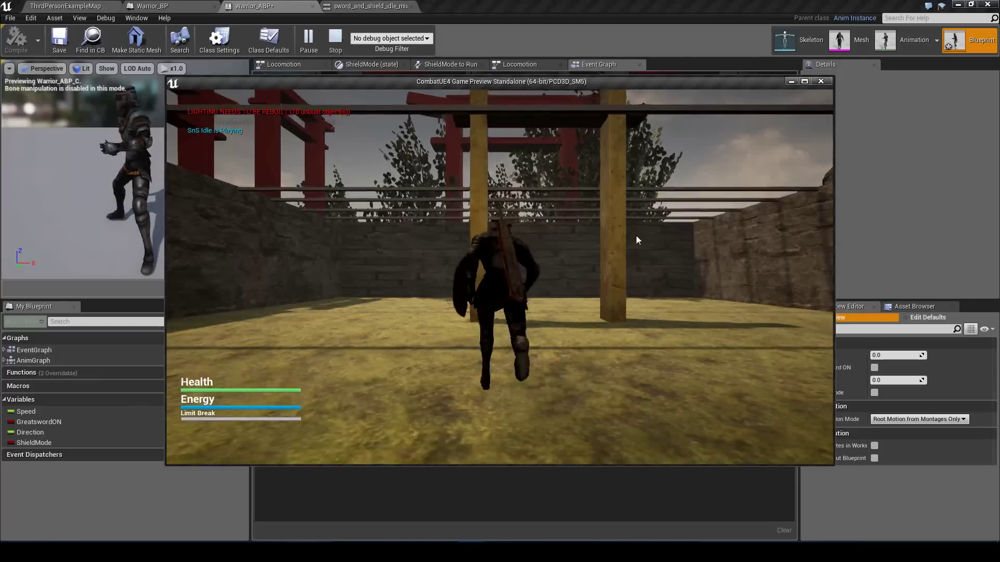
left_click_drag(423, 239, 701, 405)
key("w")
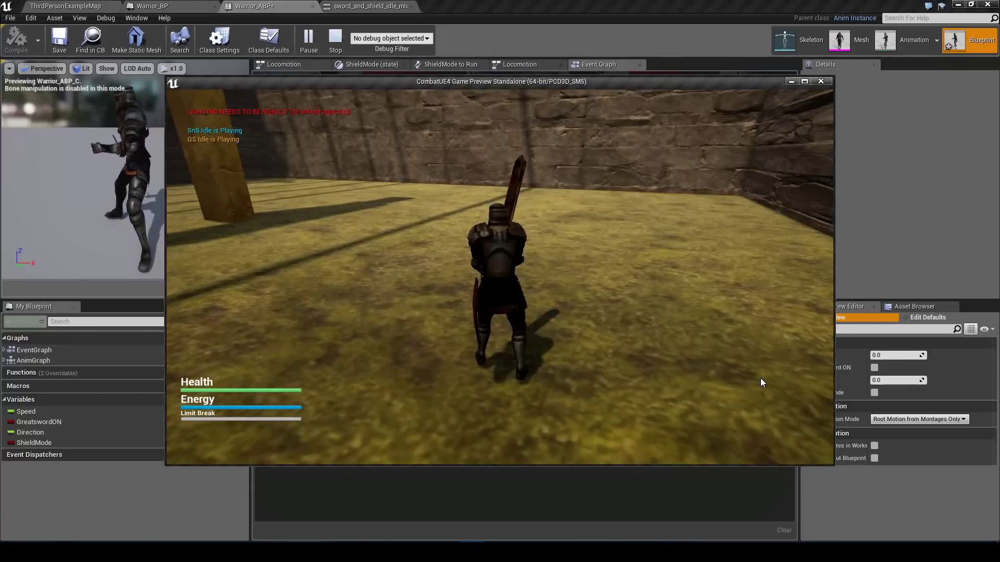
key("2")
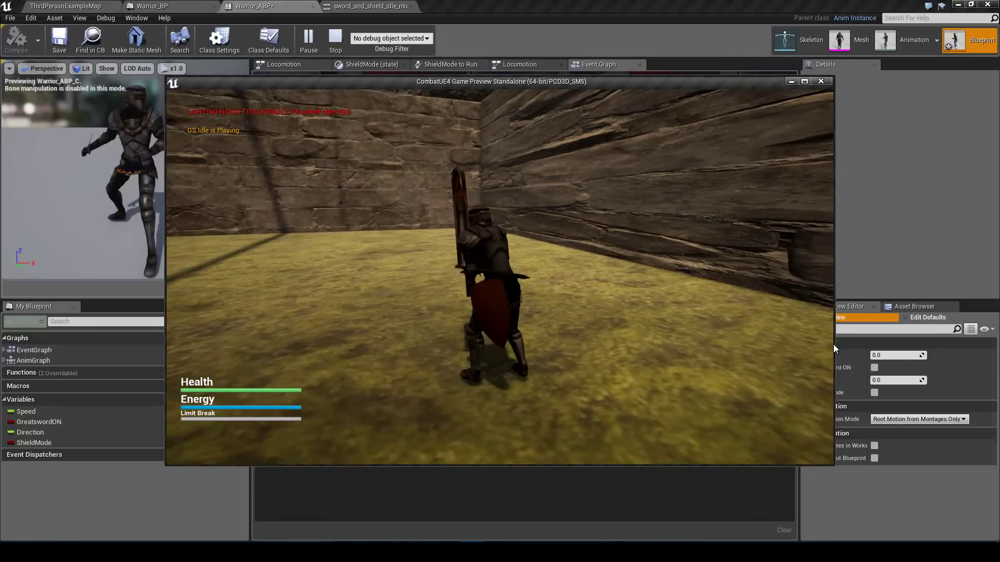
key("w")
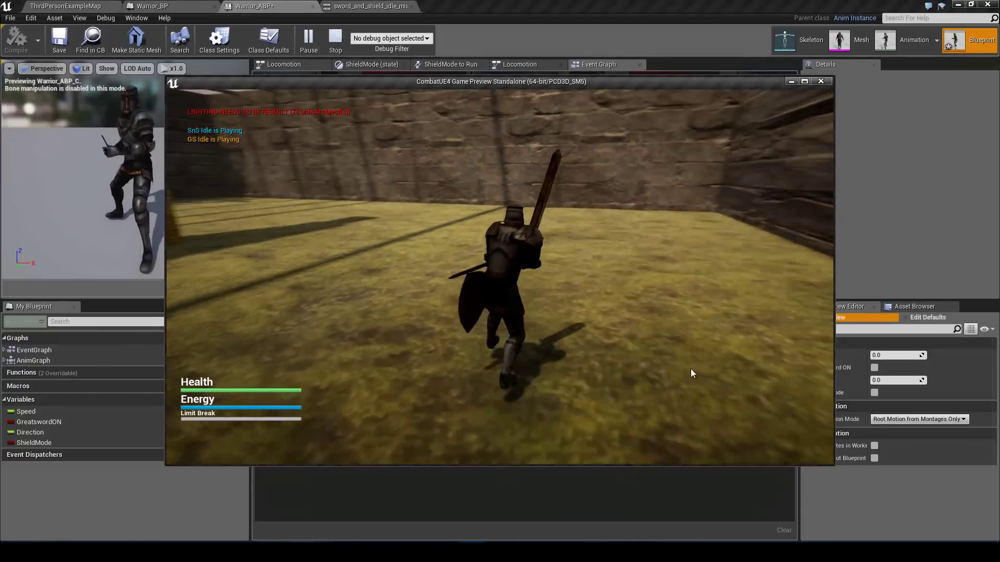
left_click(626, 374)
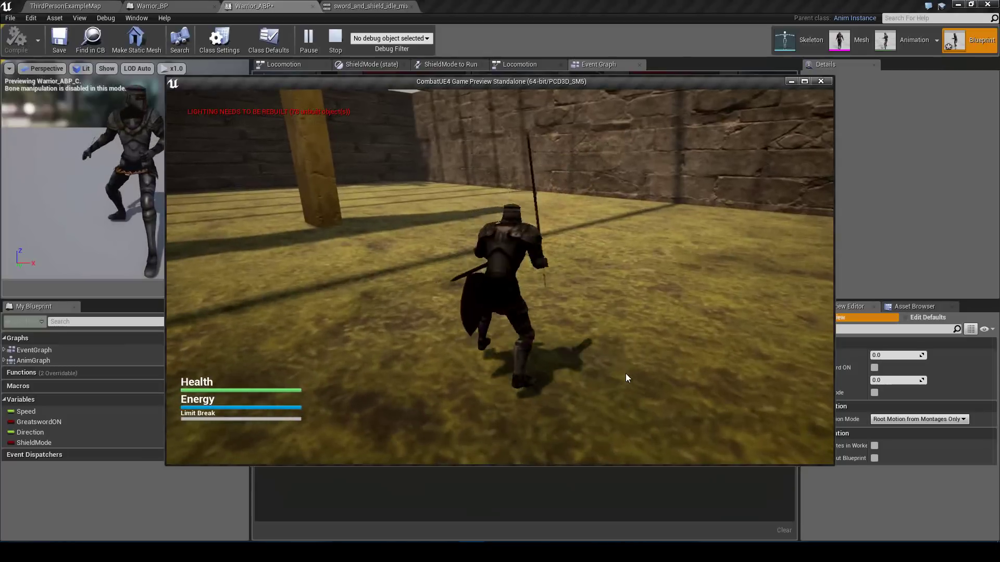
left_click(626, 373)
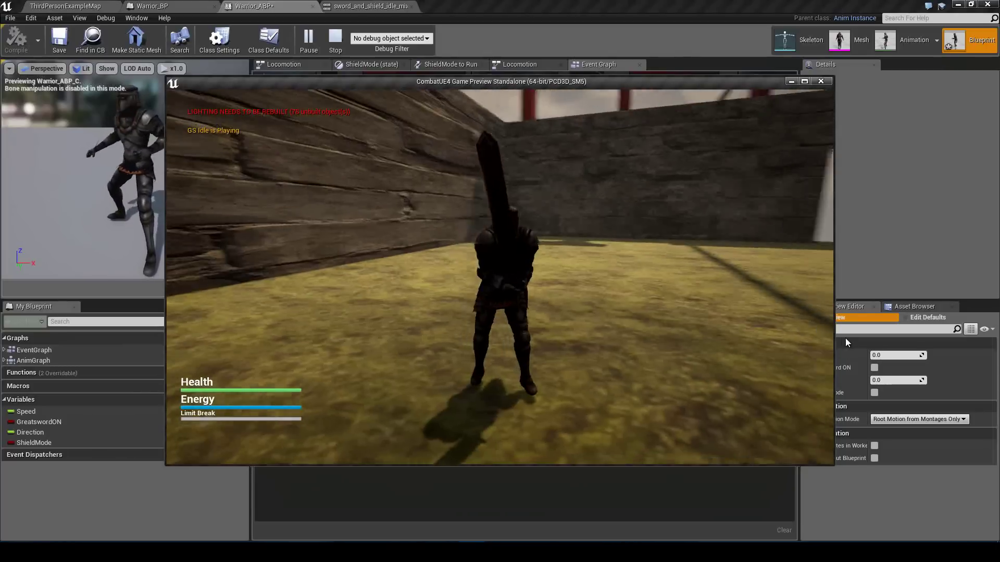
key("w")
key("Escape")
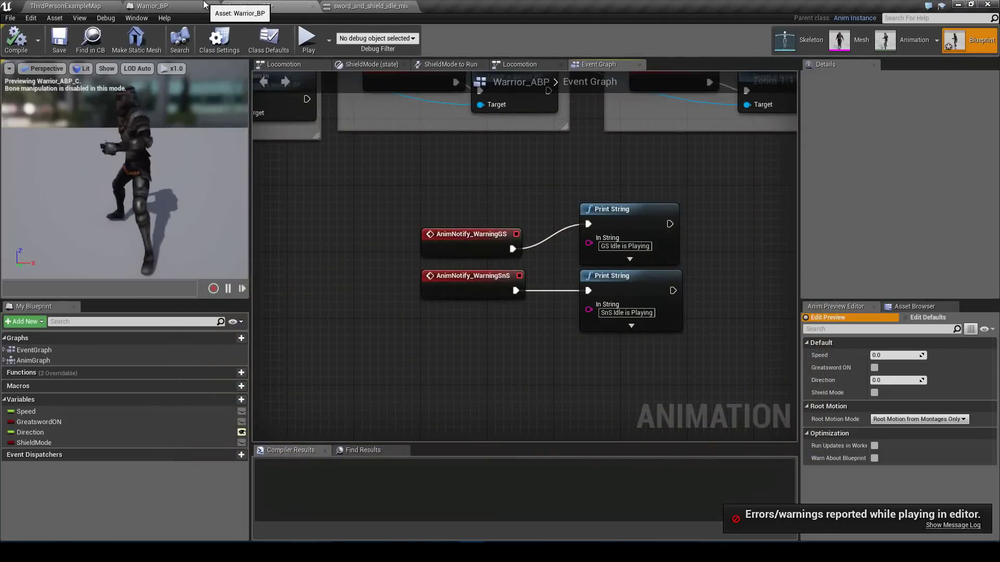
Step: Open the Locomotion state machine of Warrior_ABP and examine the area around the Entry and Run states
left_click(509, 66)
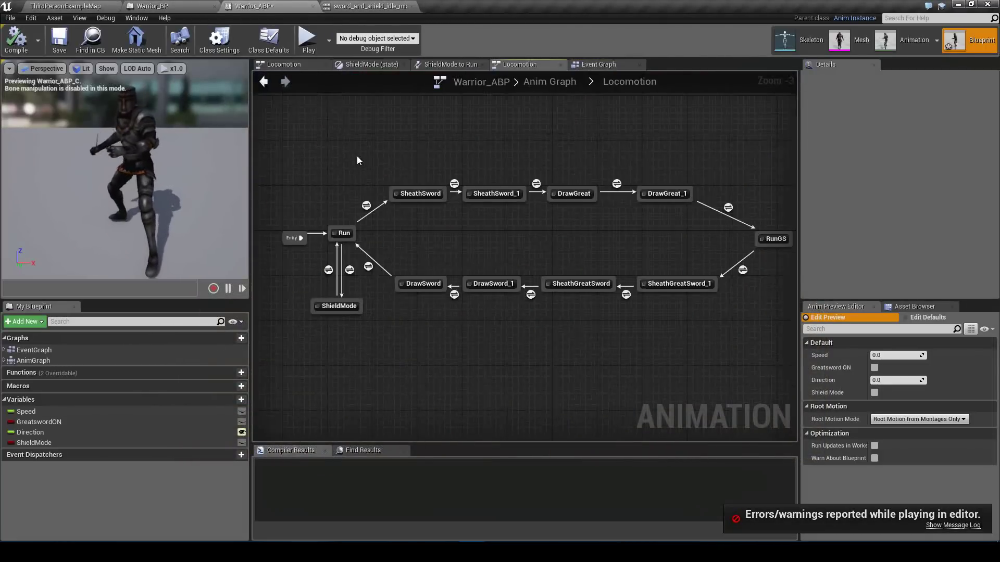
right_click_drag(297, 213, 458, 179)
scroll(404, 211, "up", 3)
left_click_drag(443, 179, 462, 240)
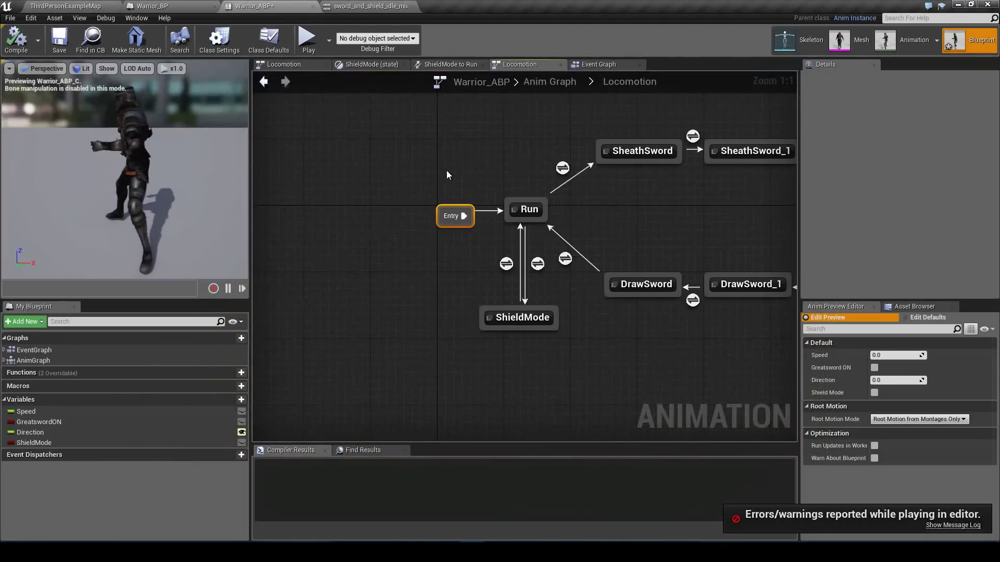
right_click(442, 166)
left_click(466, 188)
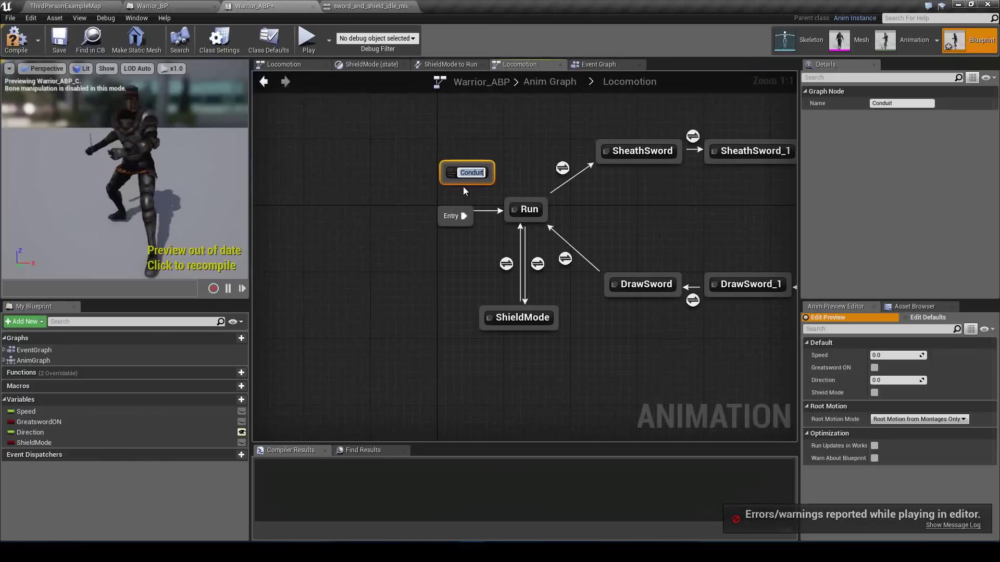
left_click(489, 143)
left_click_drag(460, 173, 501, 253)
right_click_drag(395, 246, 730, 248)
right_click_drag(285, 214, 478, 210)
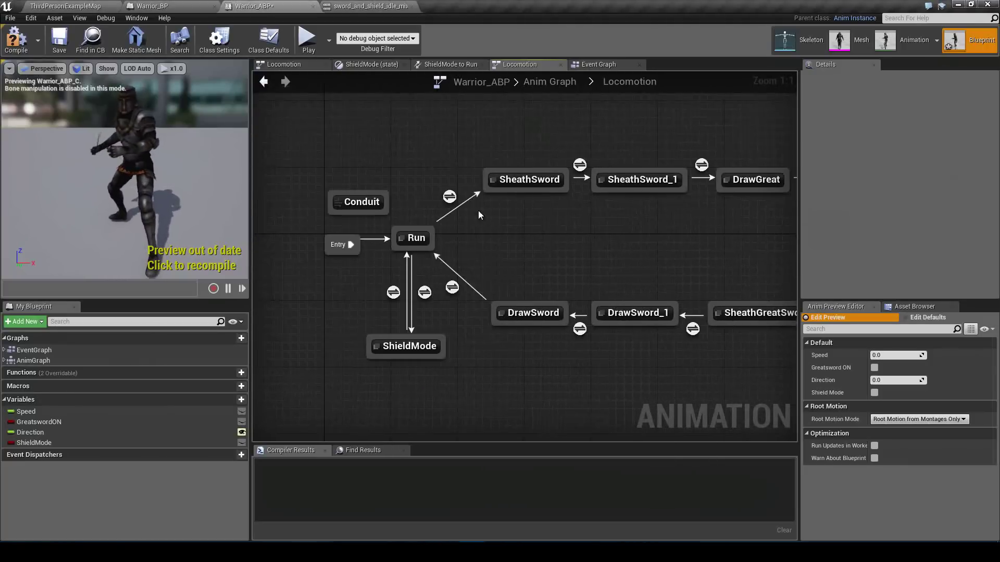
left_click_drag(384, 205, 408, 202)
left_click(390, 172)
left_click_drag(352, 239, 314, 147)
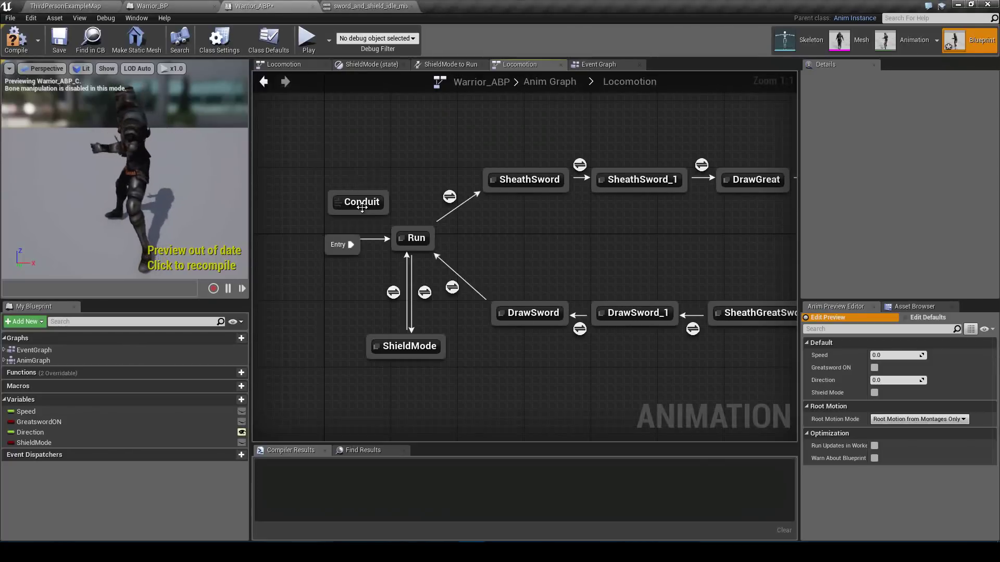
left_click_drag(363, 210, 410, 179)
right_click_drag(410, 180, 473, 175)
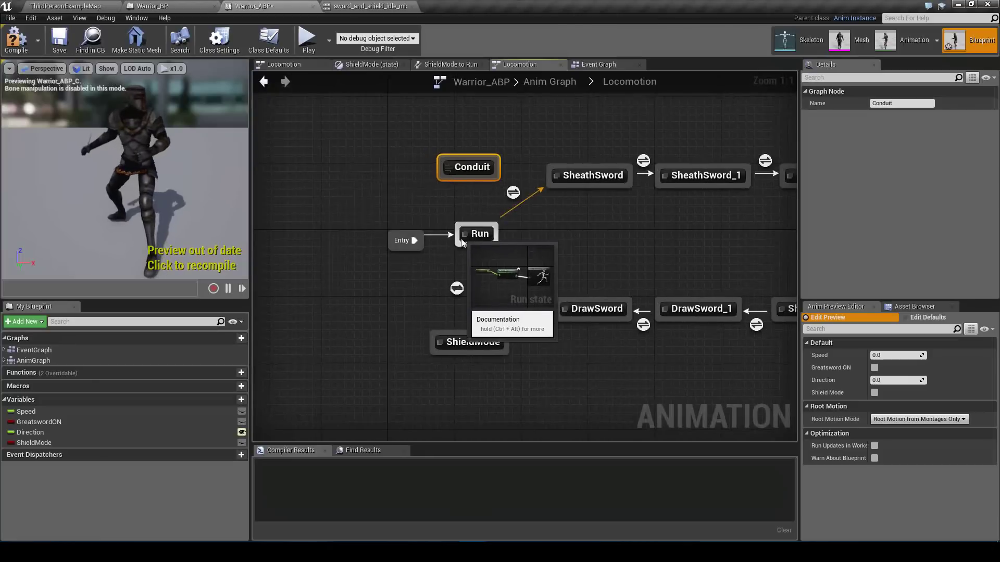
left_click(423, 199)
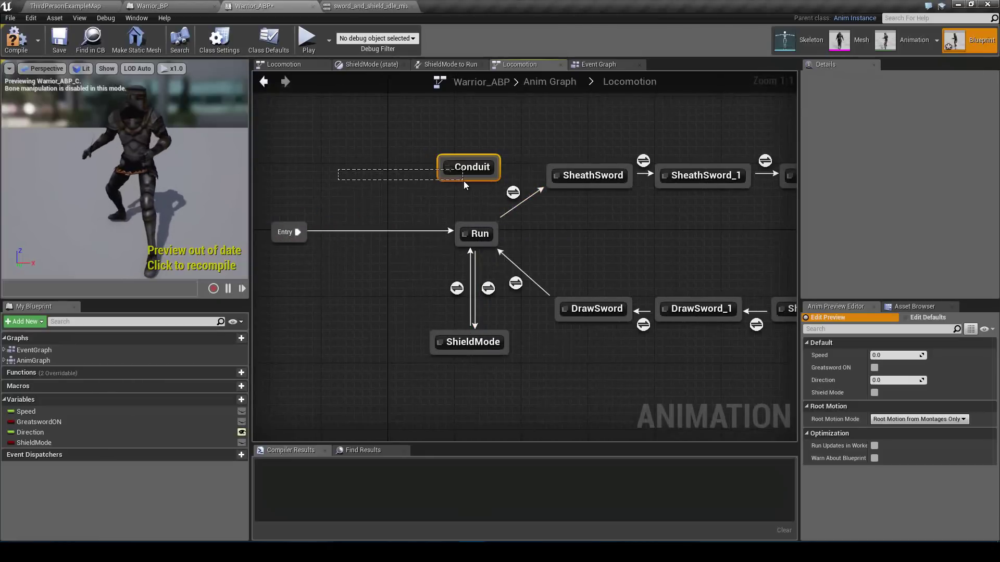
left_click_drag(463, 180, 464, 181)
key("Delete")
right_click_drag(405, 182, 505, 177)
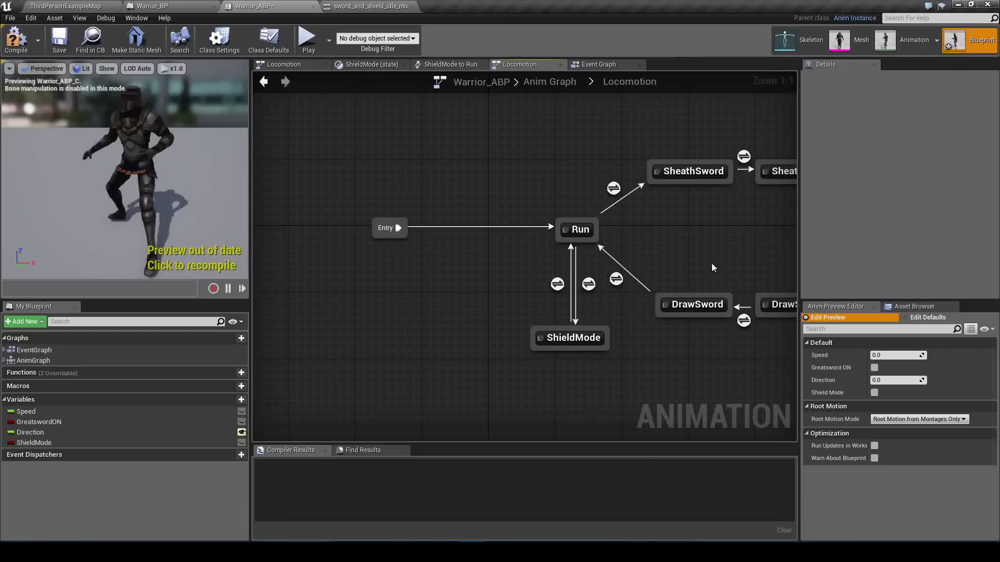
Step: Duplicate the sword_and_shield_idle_mixamo_com animation in the Warrior's Animations folder and name the copy Splitter
left_click(903, 306)
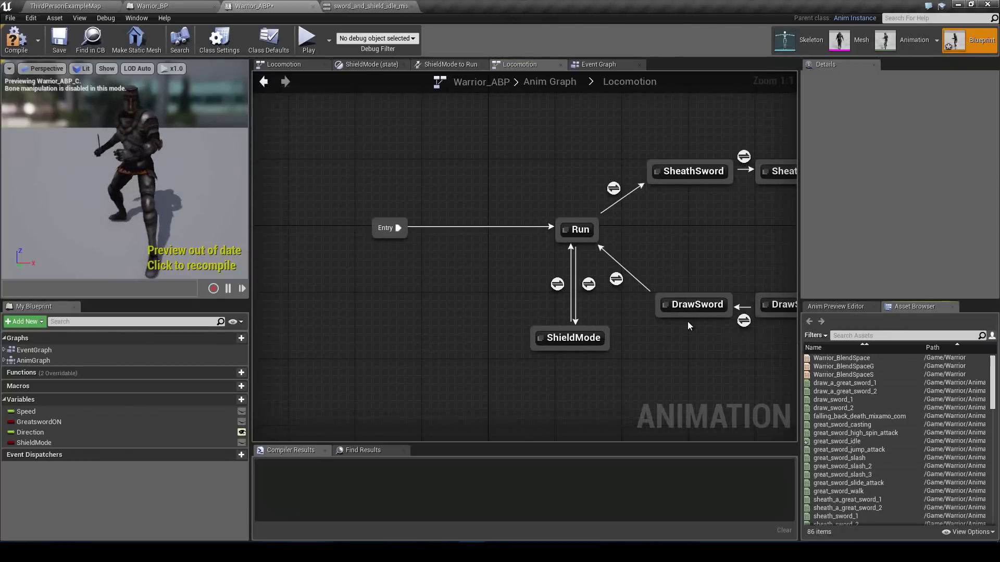
left_click(42, 4)
left_click(253, 442)
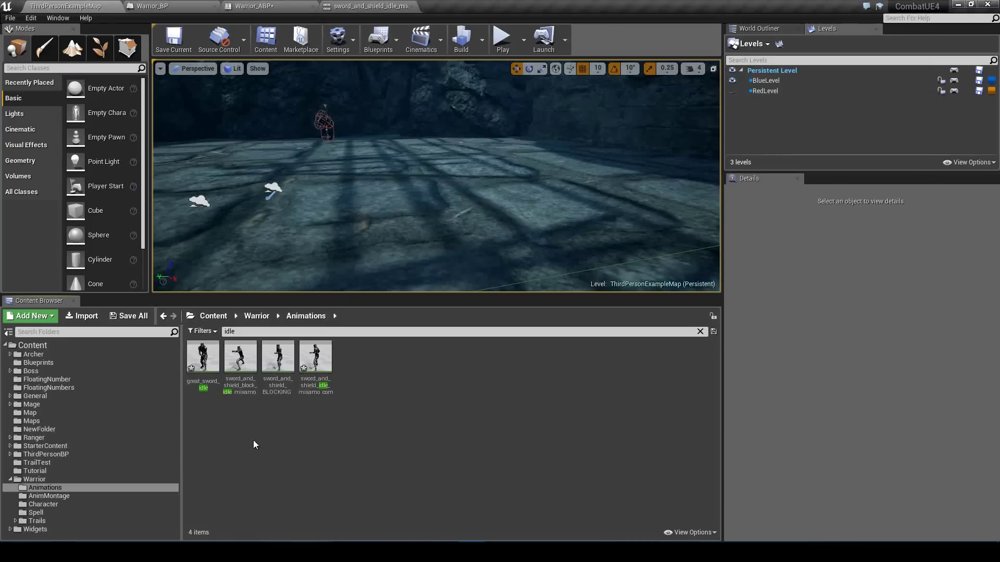
left_click(315, 358)
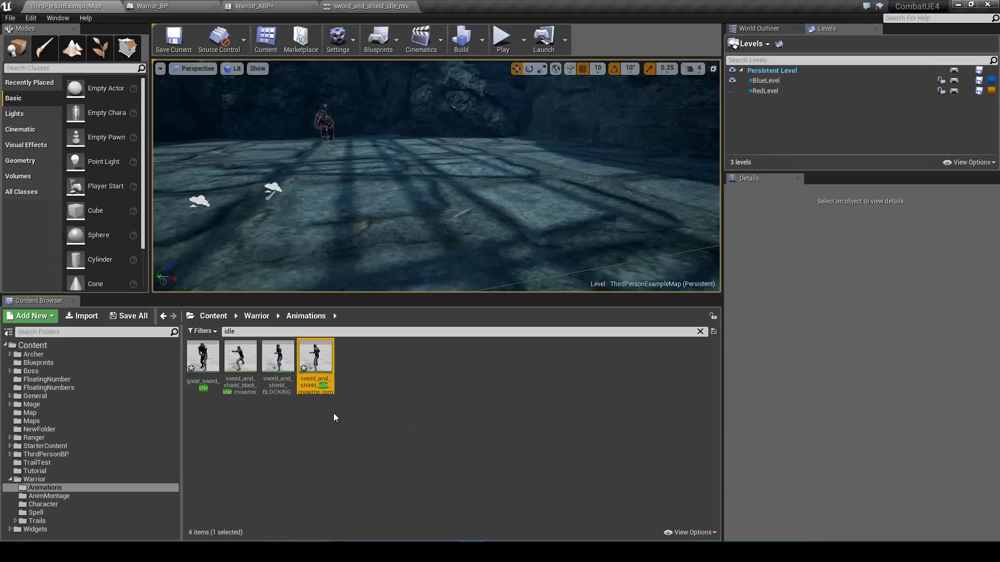
right_click(324, 353)
left_click(357, 203)
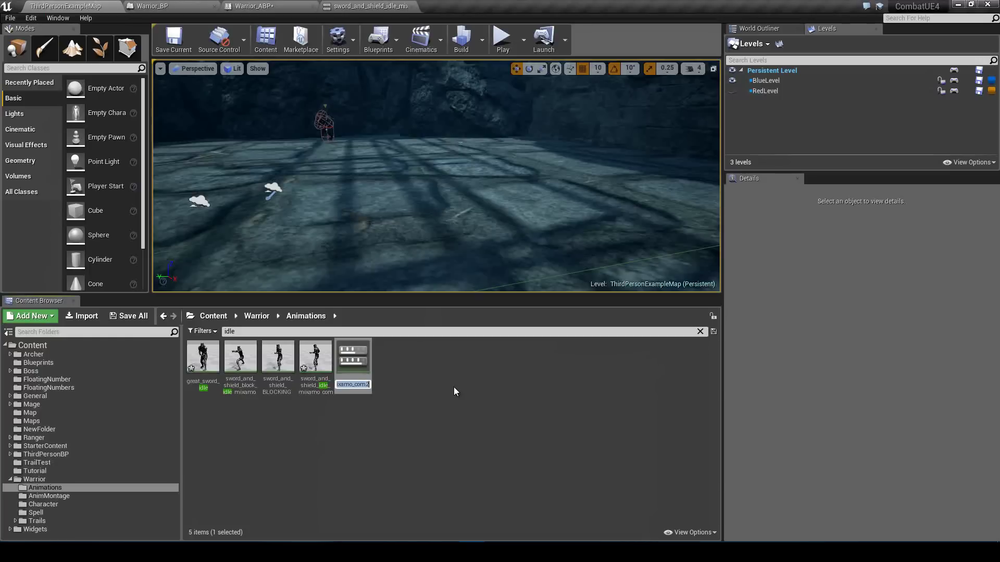
type("Splliter")
key("BackSpace")
key("BackSpace")
key("BackSpace")
key("BackSpace")
type("tter")
key("Return")
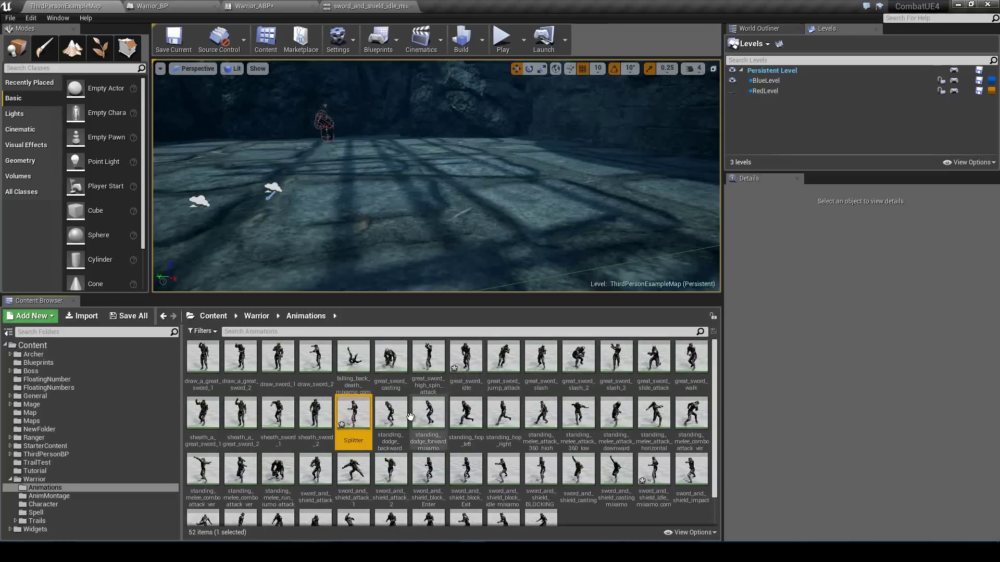
Step: Open the Splitter animation and delete its WarningSnS notify
double_click(358, 416)
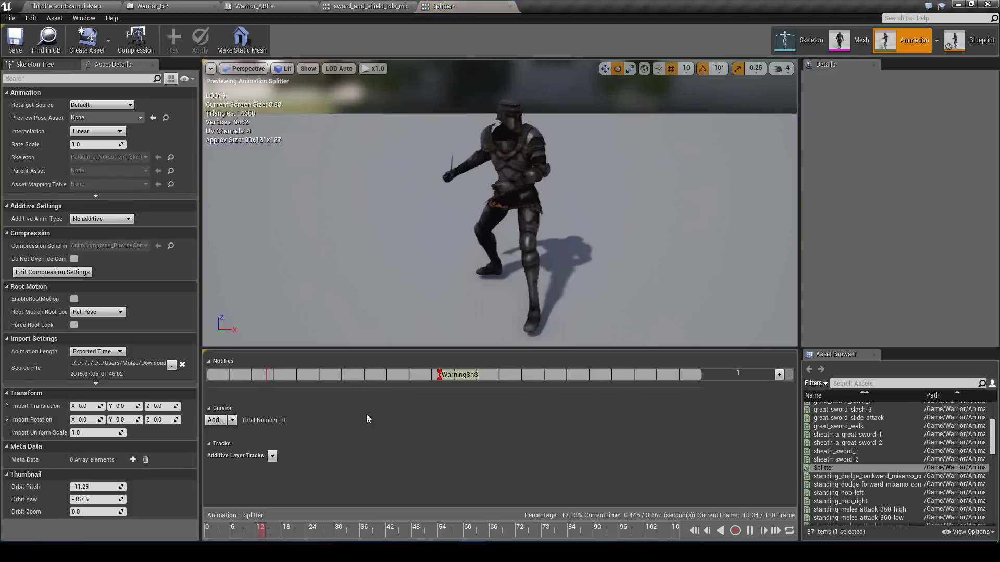
left_click(473, 373)
key("Delete")
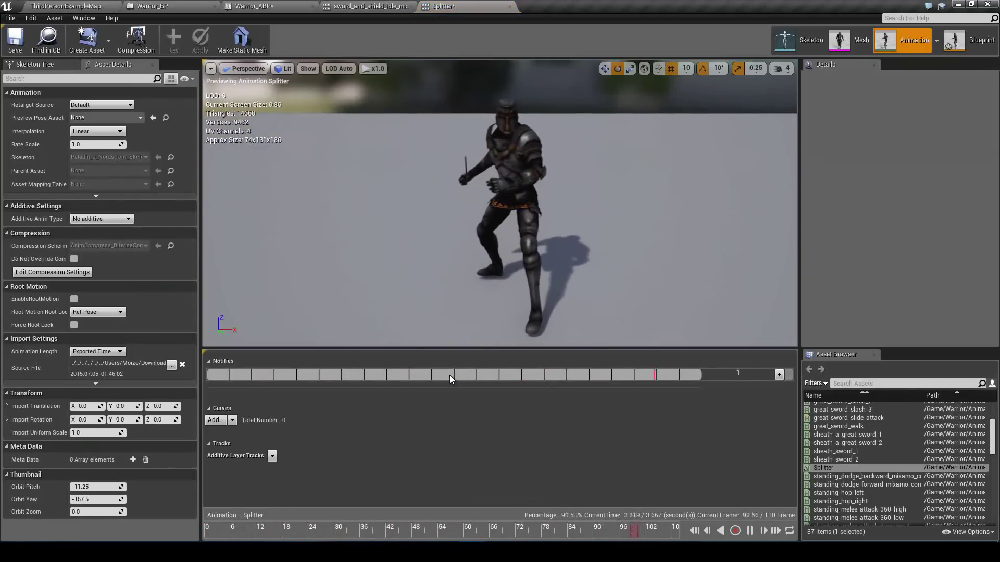
Step: Add a new notify named Warning to the Splitter animation and place it near the start, at about frame 1
right_click(455, 376)
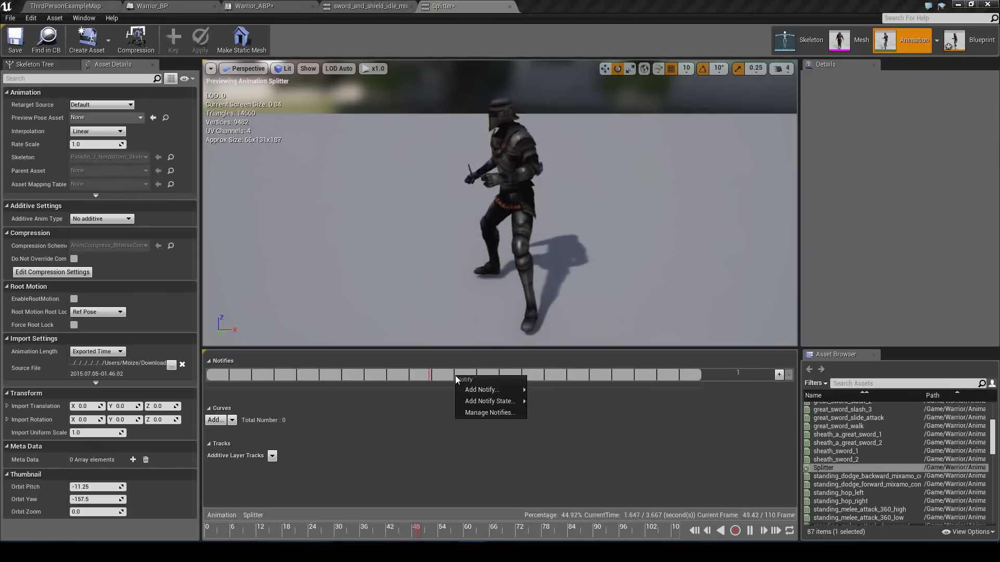
mouse_move(474, 390)
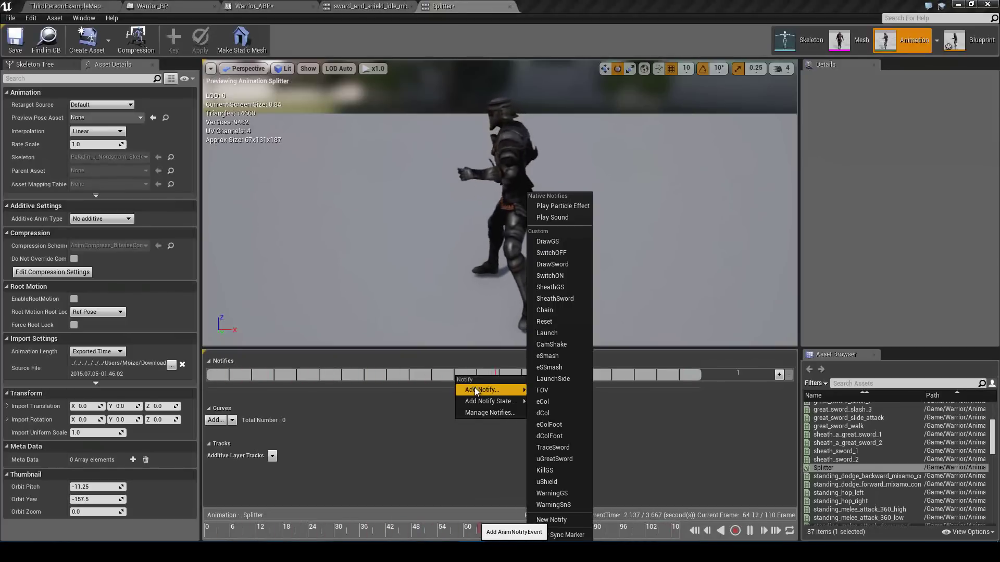
left_click(558, 524)
type("Warning")
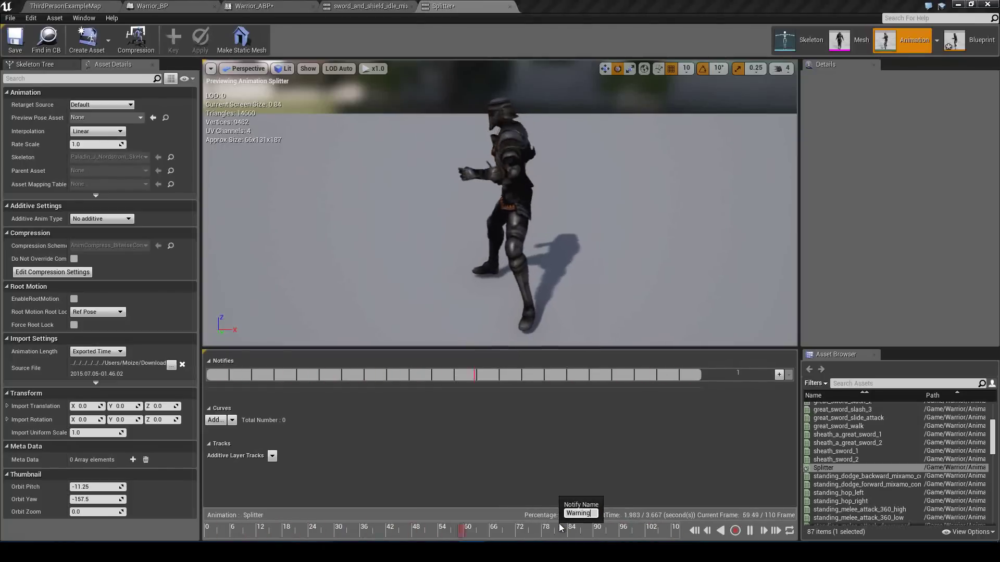
key("Return")
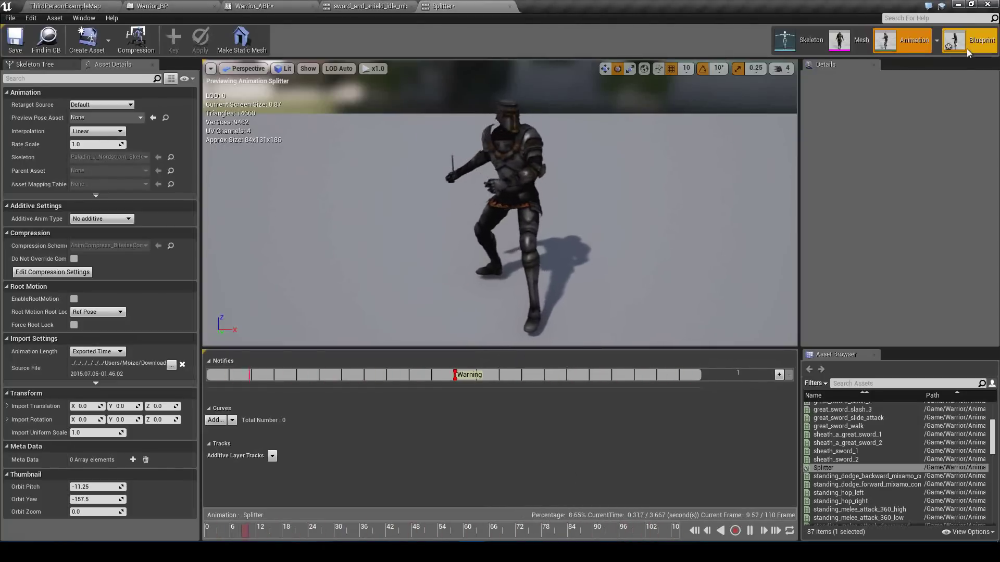
left_click_drag(468, 375, 223, 371)
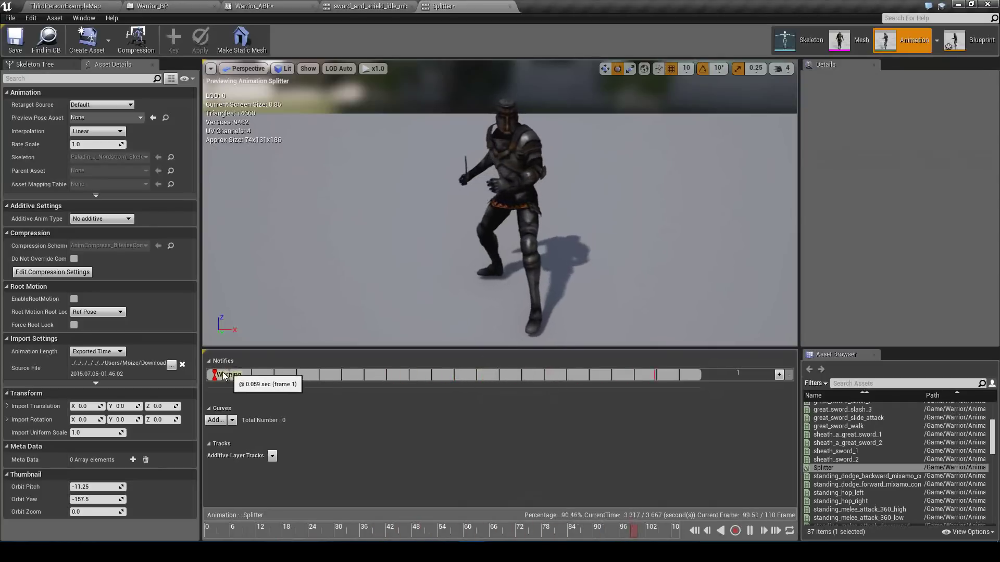
Step: Add the AnimNotify_Warning event to Warrior_ABP's Event Graph, below the other warning notify events
left_click(975, 46)
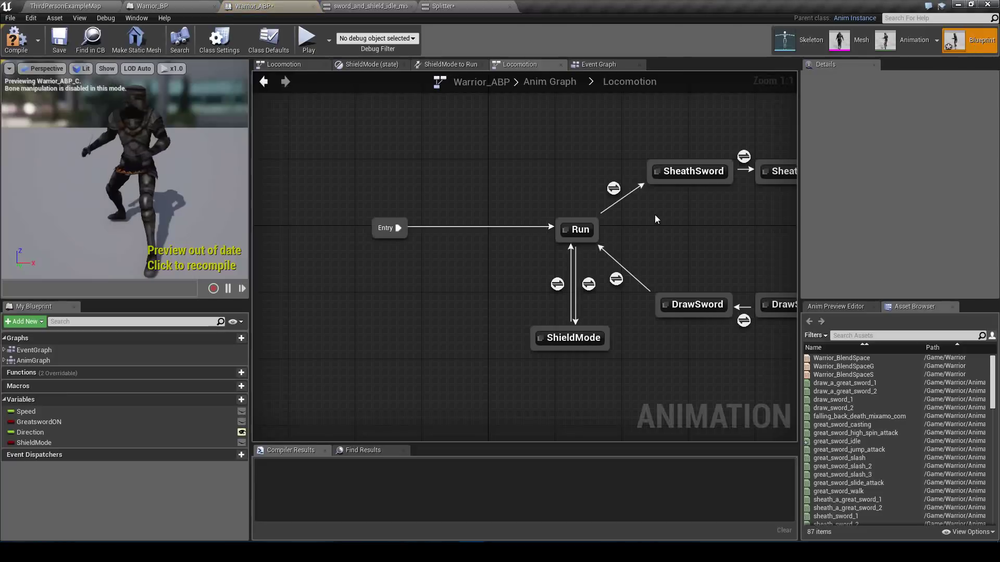
left_click(598, 65)
right_click(448, 330)
type("wa")
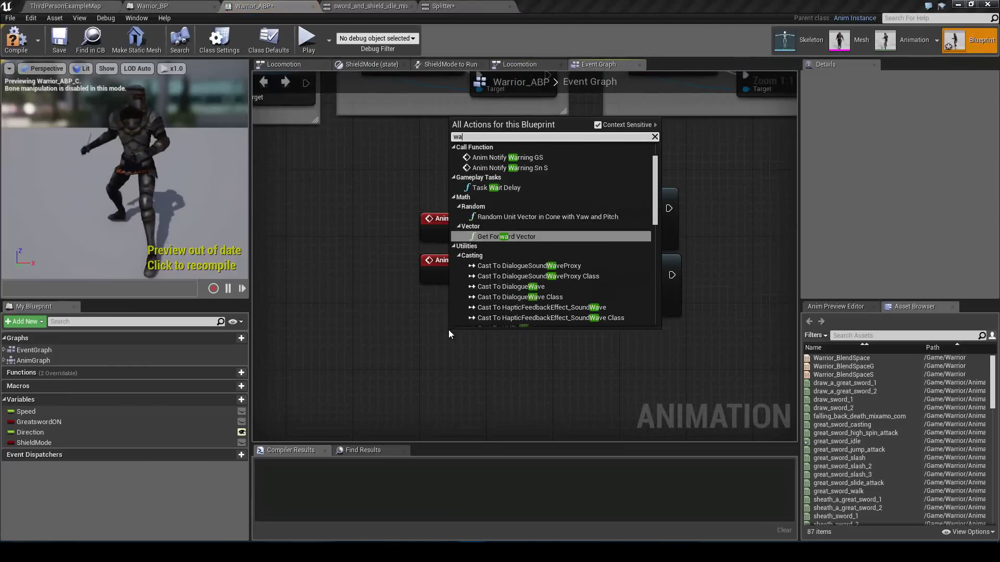
type("rning")
left_click(522, 161)
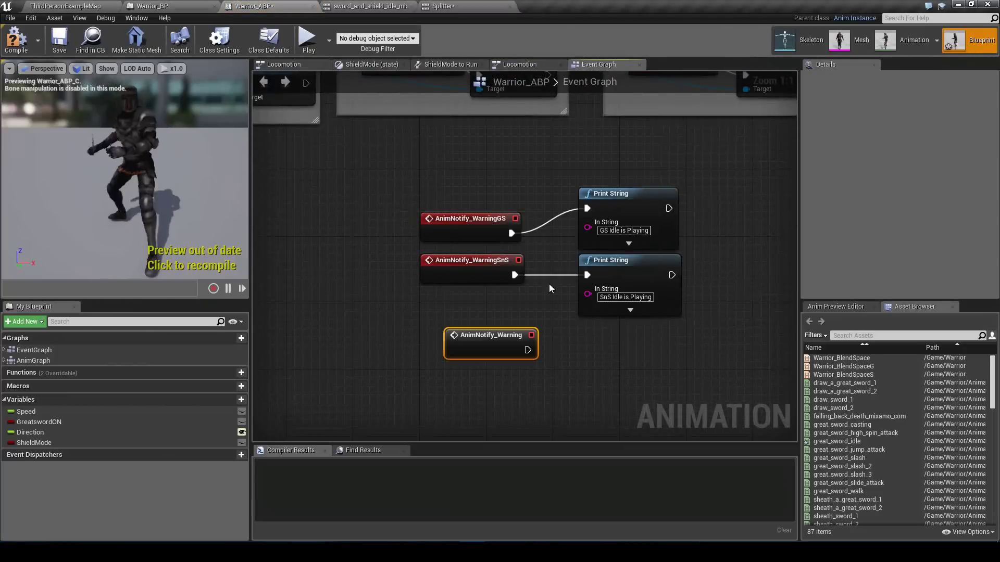
Step: Connect AnimNotify_Warning to a copy of the SnS Print String node and set the copy's text to "Splitting..."
left_click(606, 287)
key("ctrl+c")
key("ctrl+v")
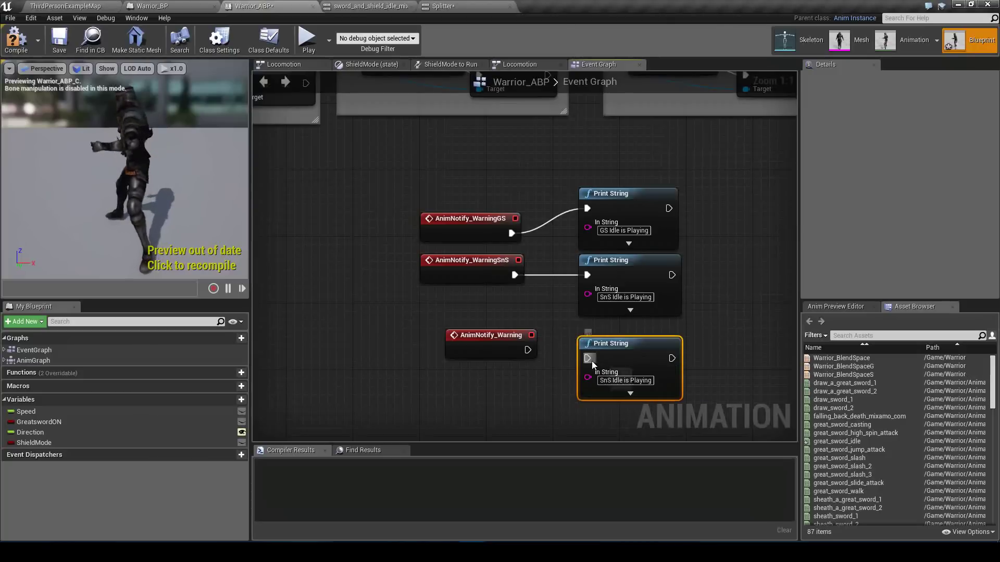
left_click_drag(588, 359, 528, 352)
left_click_drag(506, 342, 473, 351)
left_click(494, 382)
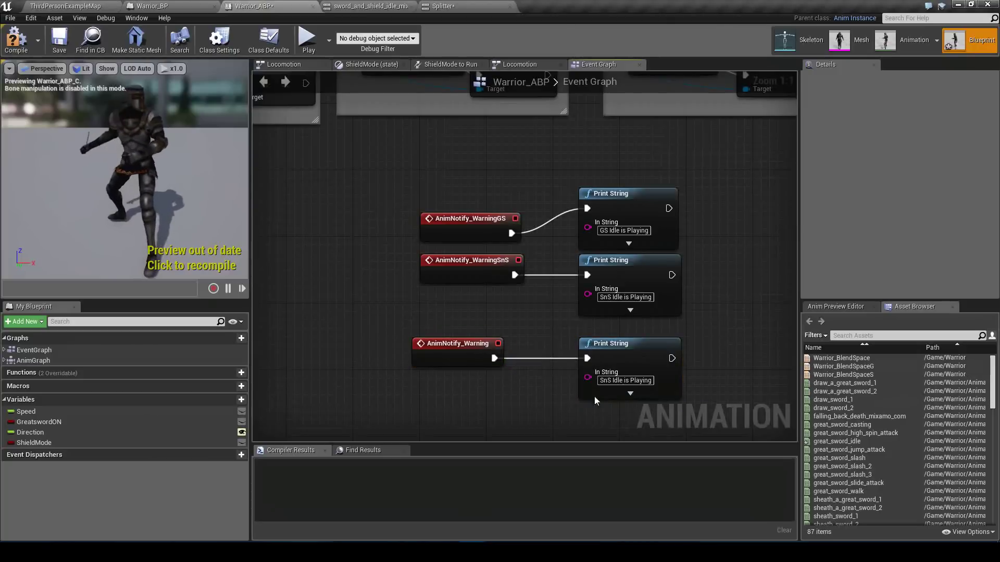
left_click(629, 381)
type("Splitting...")
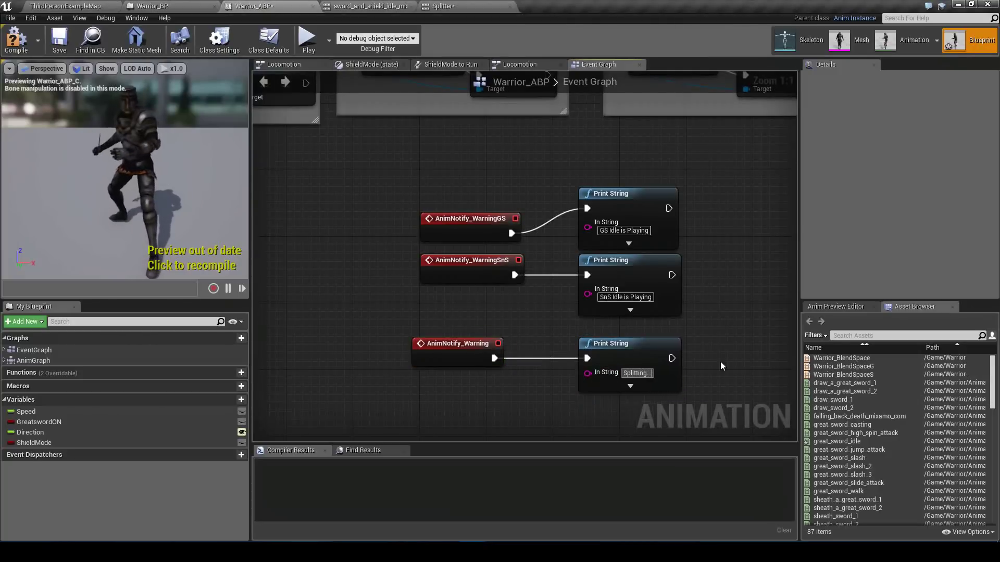
Step: Set the text colour of the "Splitting..." Print String to light green, collapse the node's extra options and compile the blueprint
key("Return")
right_click_drag(720, 361, 692, 304)
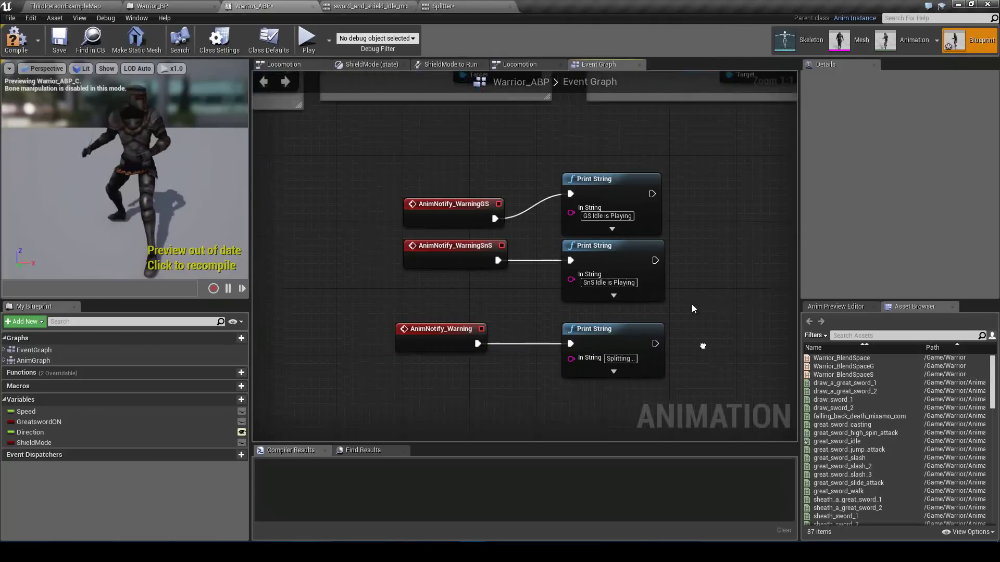
left_click(603, 329)
left_click(604, 365)
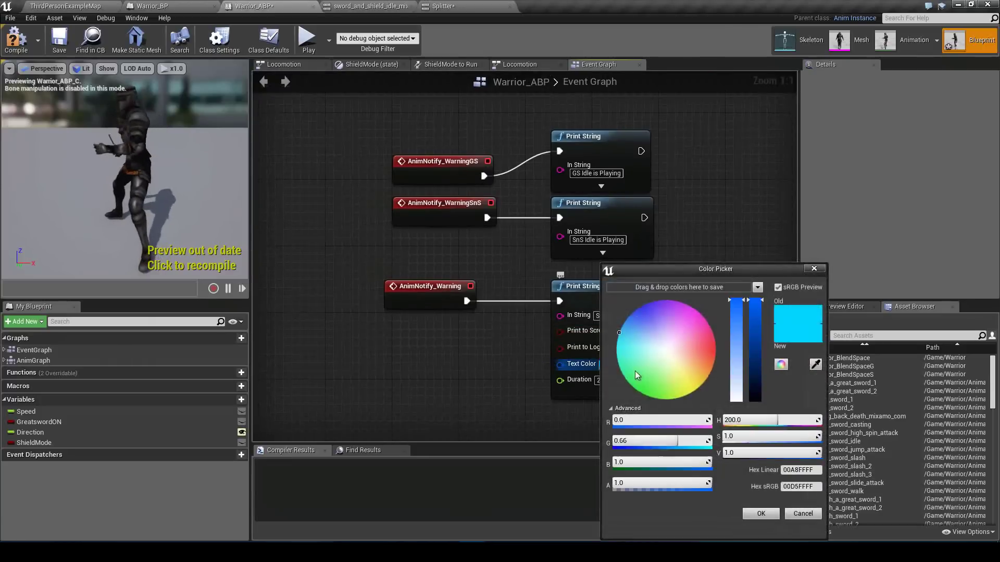
left_click(649, 394)
left_click(761, 515)
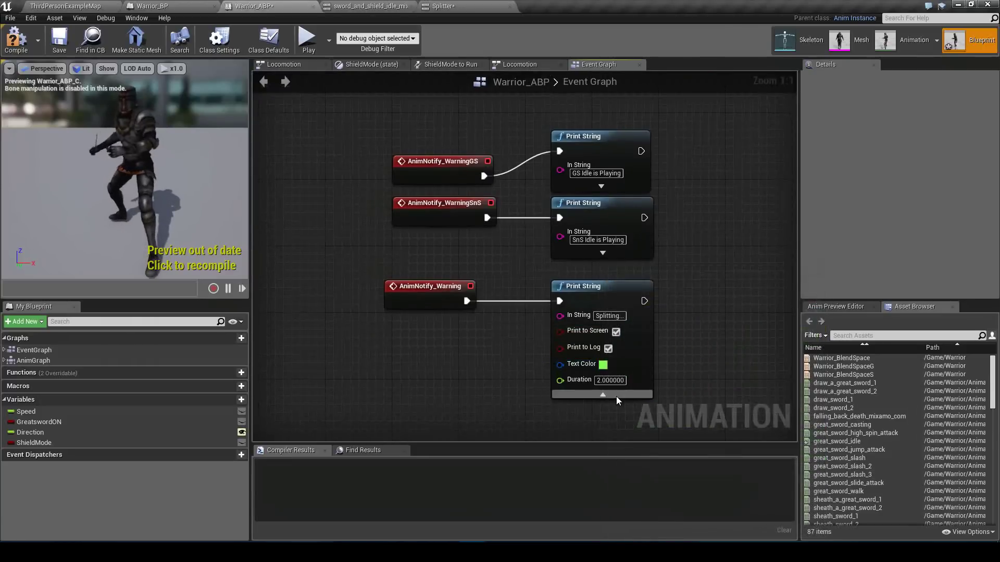
left_click(603, 395)
left_click_drag(349, 320, 682, 289)
left_click(675, 280)
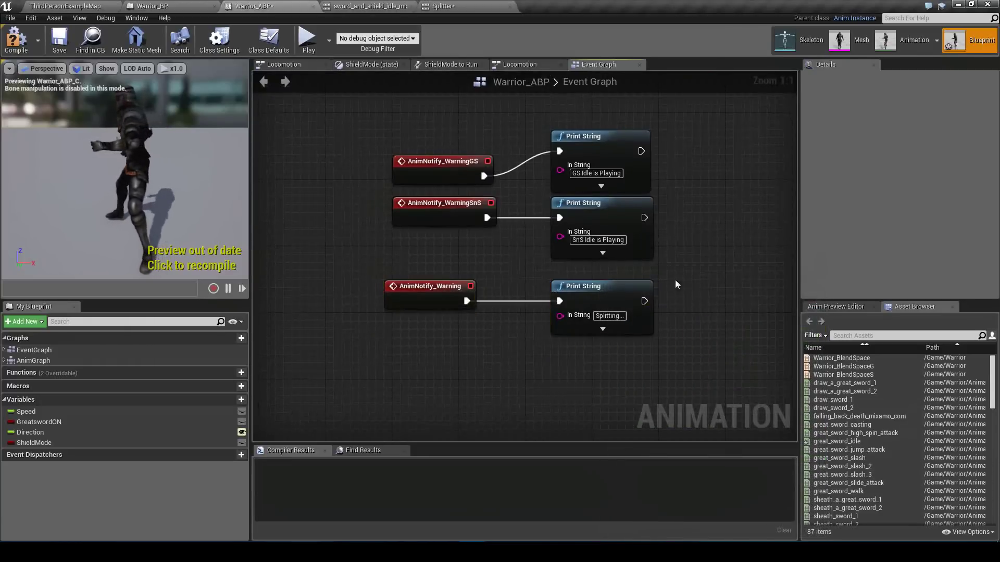
left_click(15, 39)
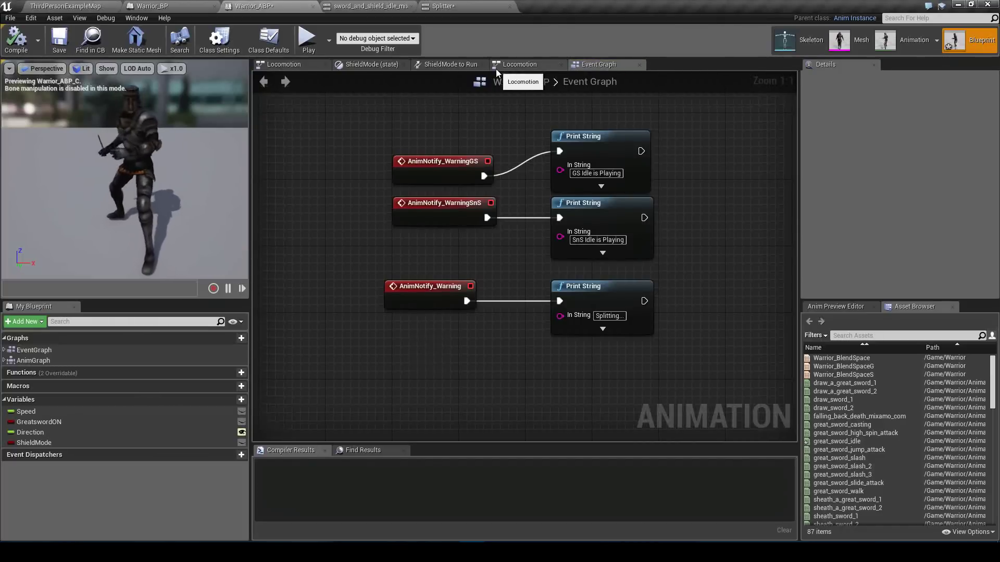
Step: Find the Splitter animation asset and add it as a new state in the Locomotion state machine, above the Entry node
left_click(522, 64)
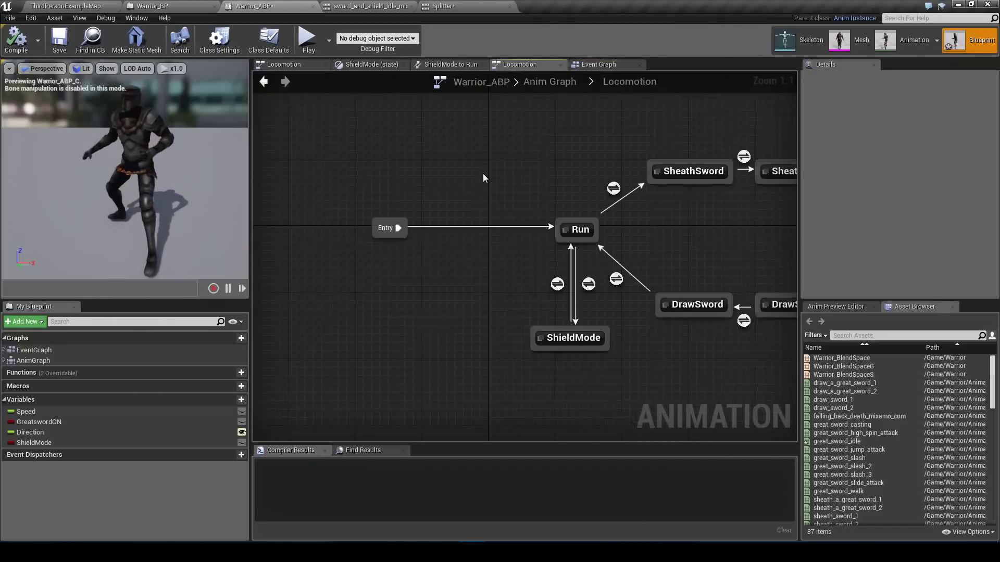
right_click_drag(481, 176, 535, 211)
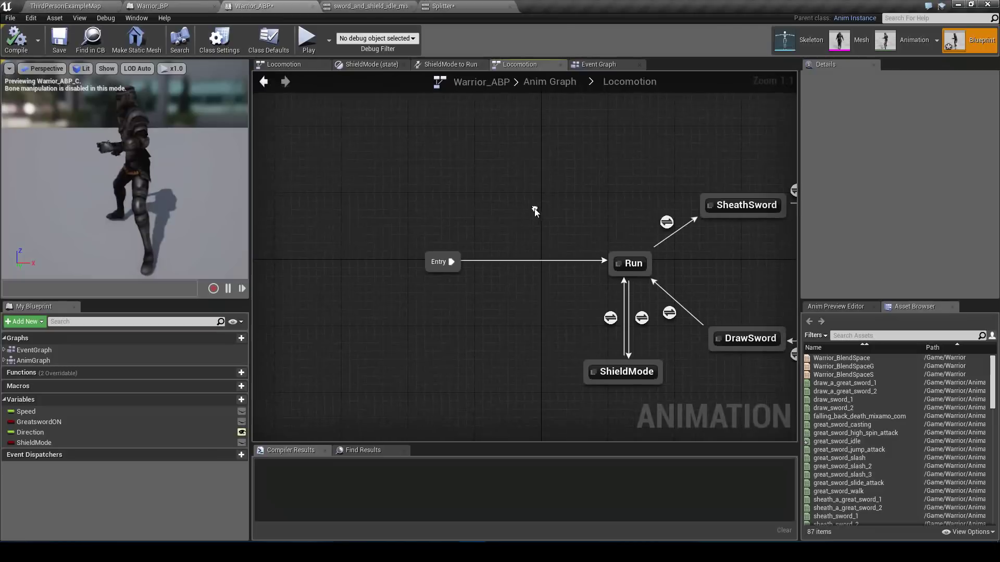
left_click(866, 335)
type("split")
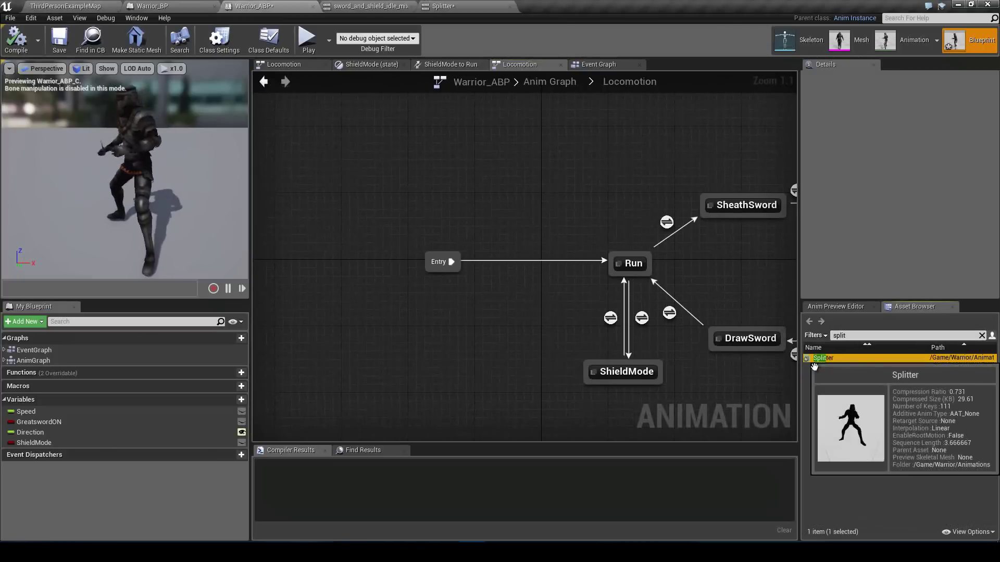
left_click_drag(822, 358, 484, 166)
left_click(498, 197)
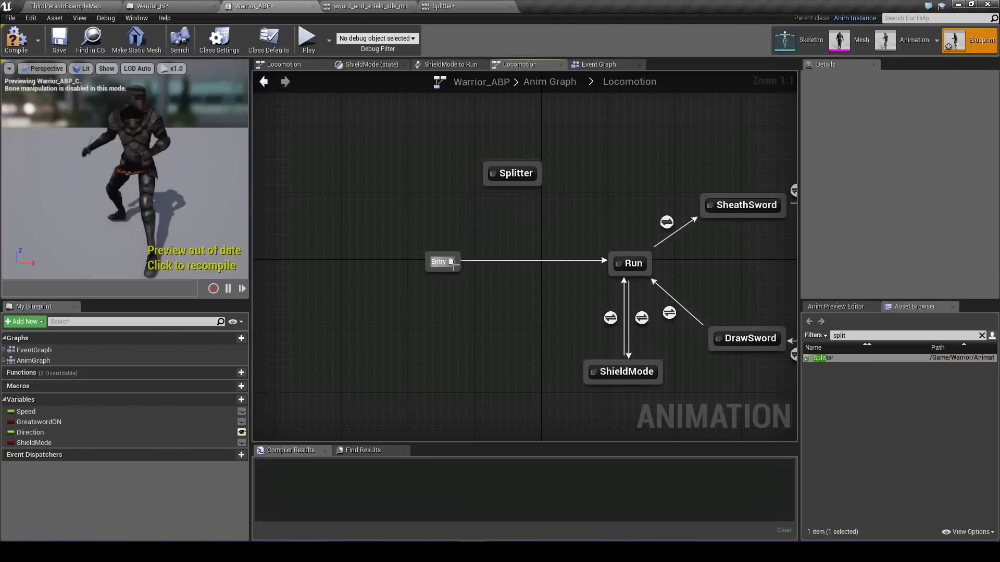
Step: Make Entry lead to the Splitter state and move both nodes away from Run to leave more room between them
left_click_drag(451, 262, 520, 268)
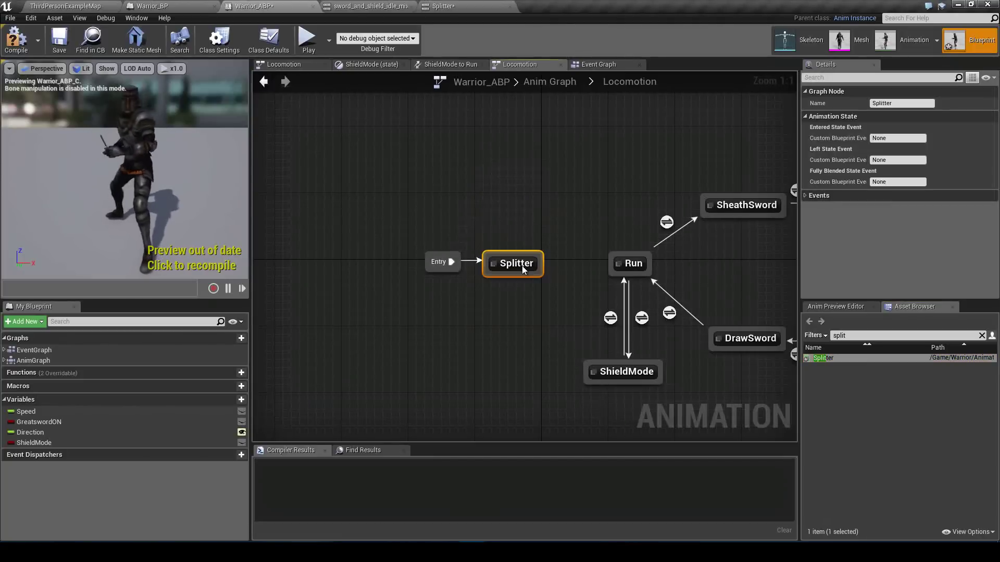
left_click_drag(425, 279, 578, 198)
left_click_drag(512, 271, 430, 274)
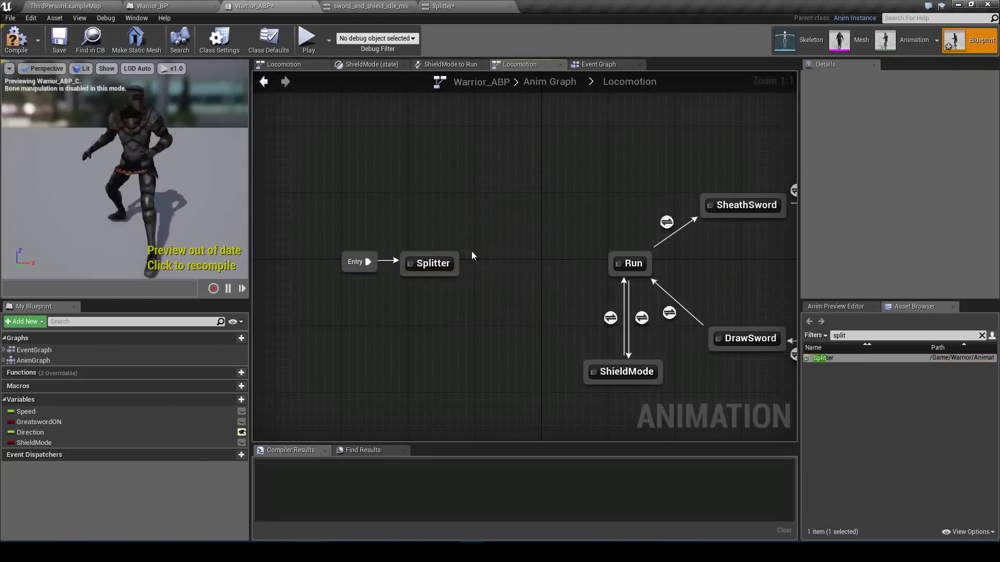
left_click(437, 262)
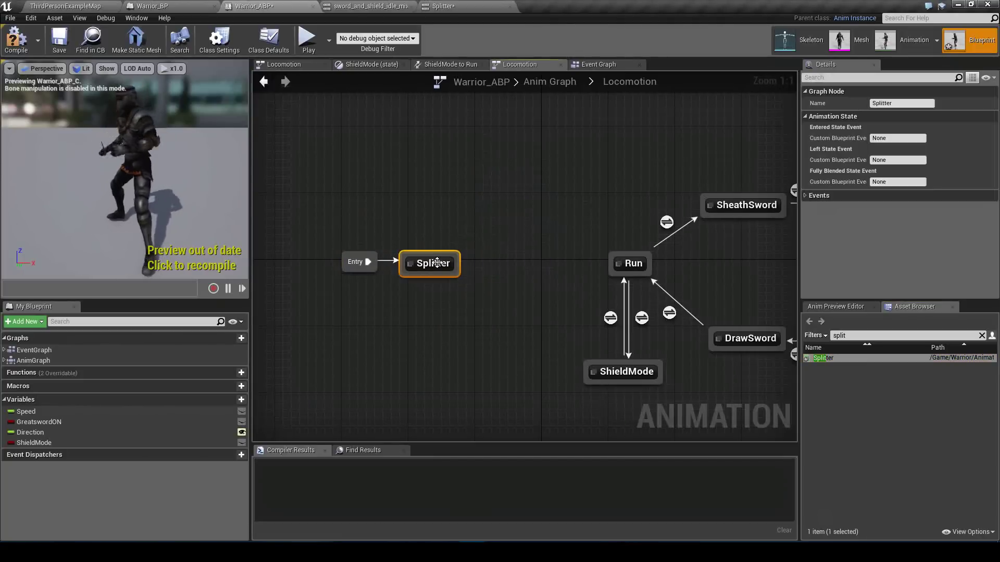
left_click(489, 253)
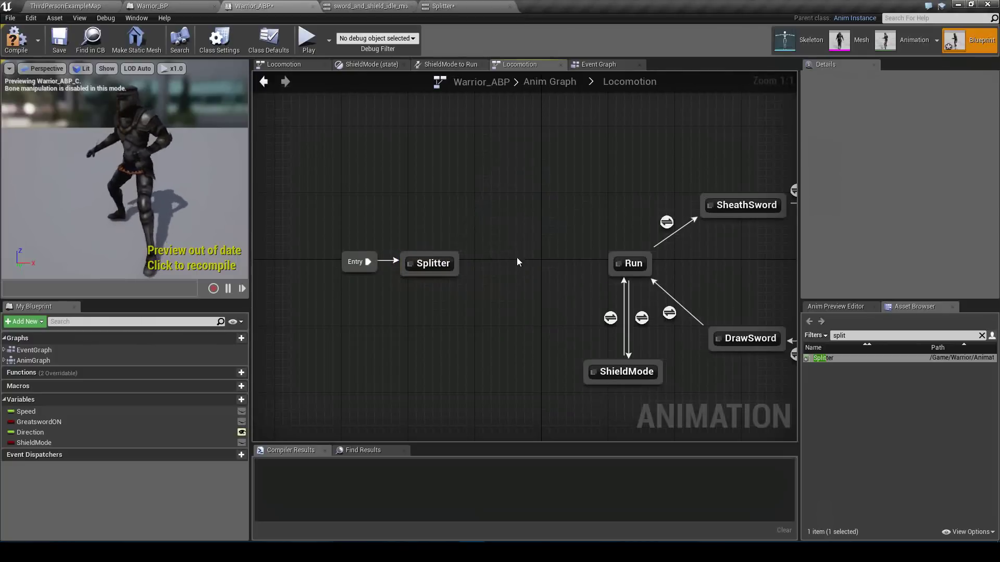
Step: Add transitions from Splitter to Run and to RunGS, and move the Splitter state above the others to separate the arrows
right_click_drag(517, 259, 448, 256)
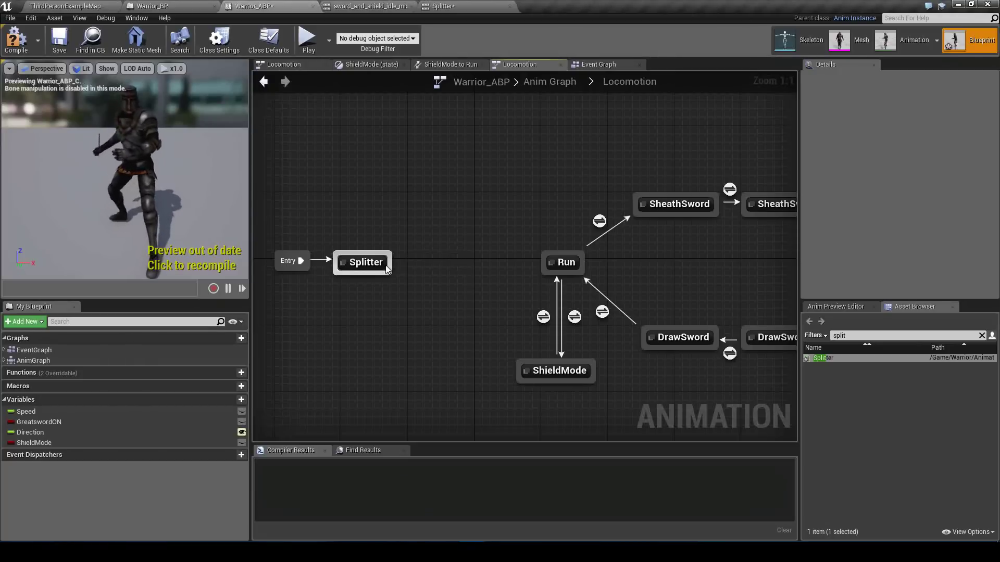
left_click_drag(385, 264, 542, 267)
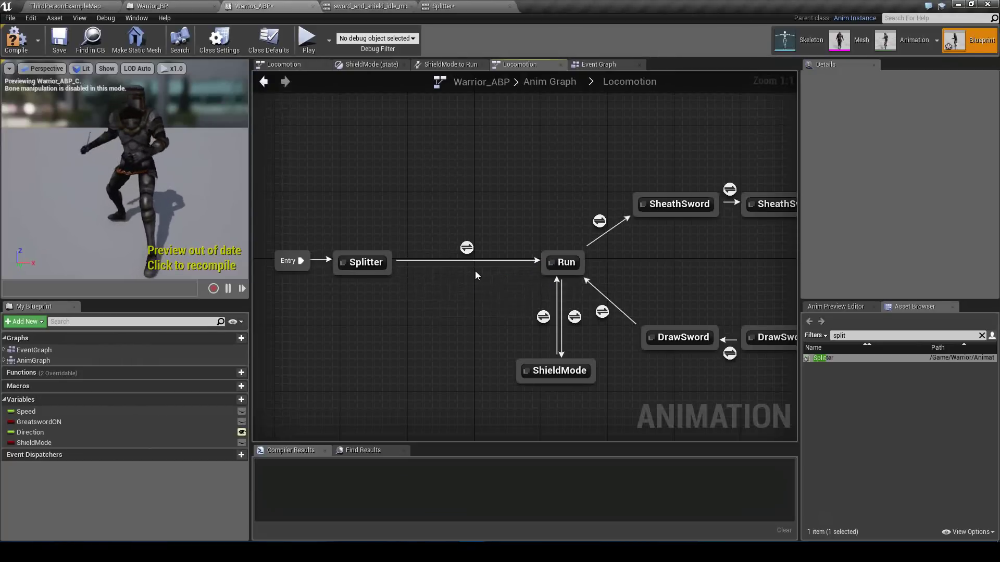
left_click_drag(399, 277, 586, 282)
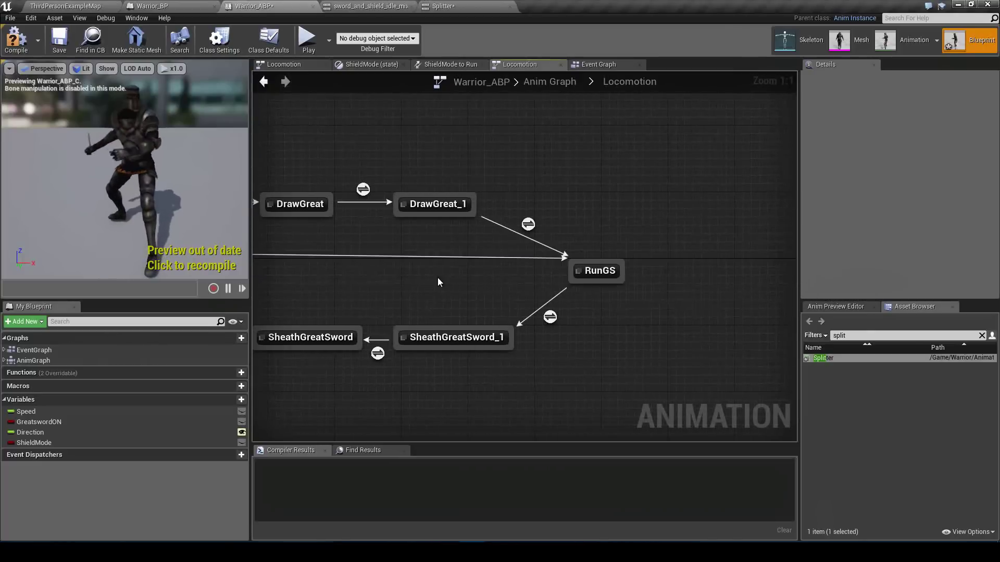
right_click_drag(263, 285, 489, 286)
scroll(442, 283, "down", 1)
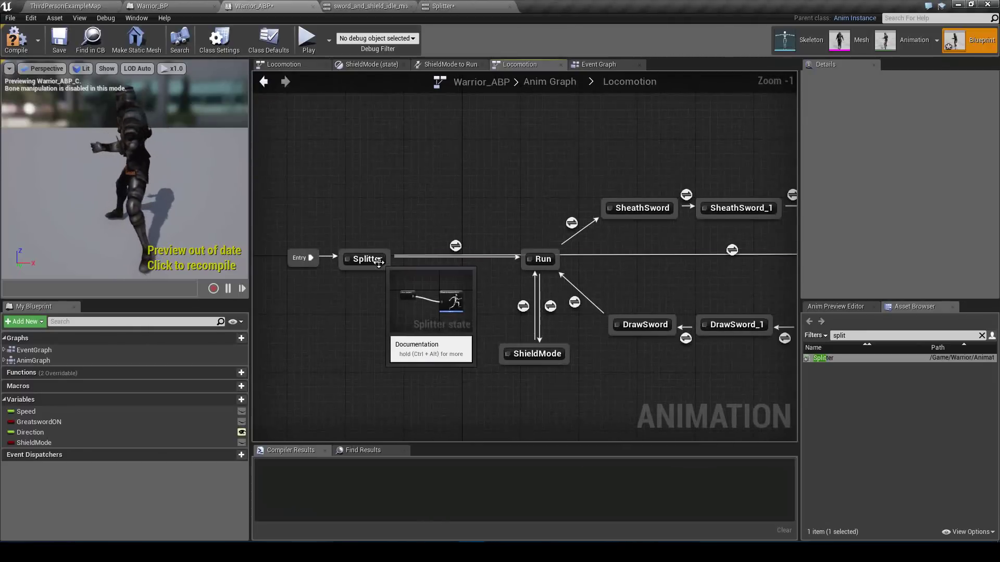
left_click_drag(380, 259, 489, 82)
right_click_drag(576, 172, 411, 235)
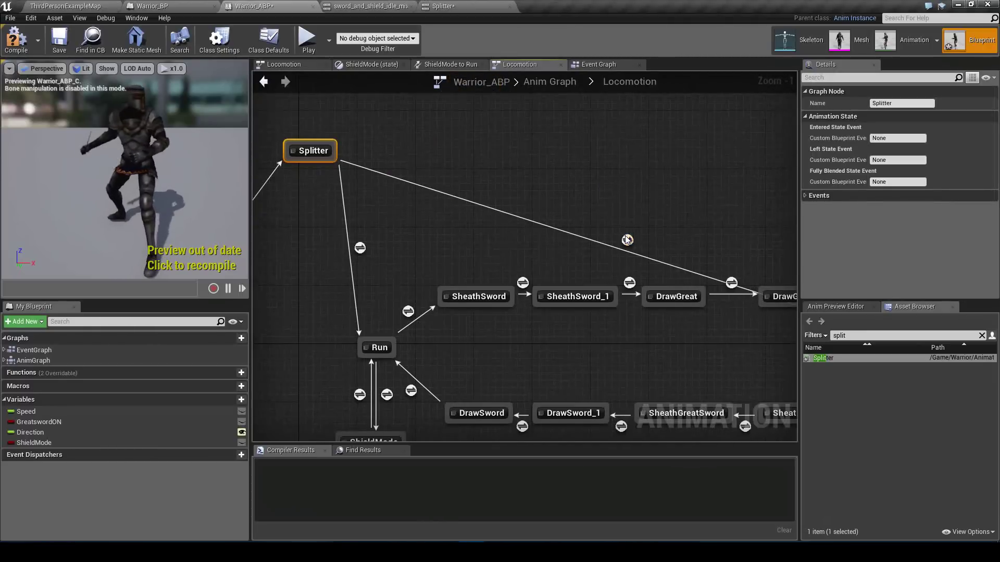
left_click(627, 239)
Step: Build the Splitter to Run rule by feeding GreatswordON through a NOT node into Can Enter Transition
right_click_drag(364, 258, 524, 291)
double_click(393, 211)
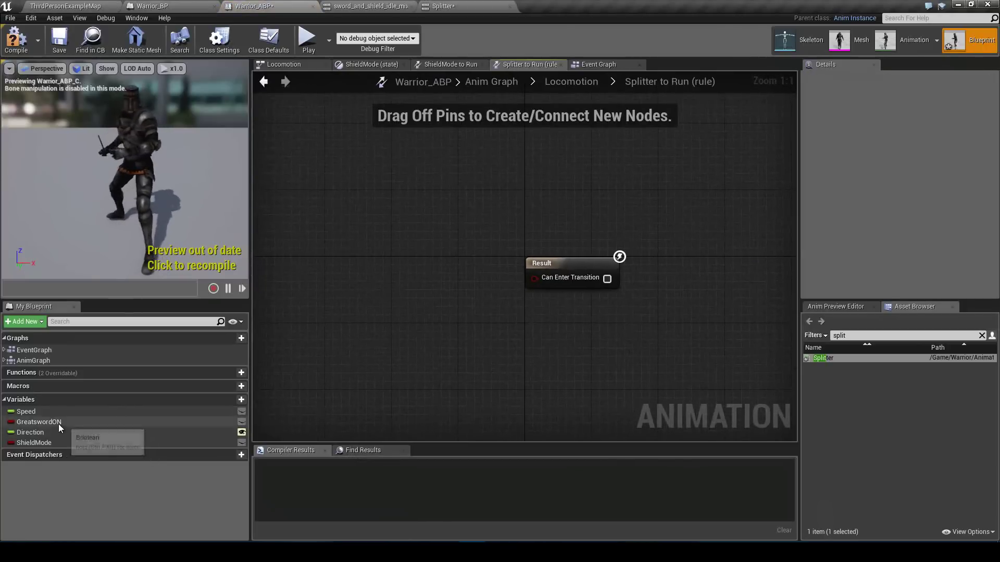
left_click_drag(58, 424, 535, 278)
left_click(305, 295)
type("not")
key("Return")
left_click_drag(456, 297, 452, 288)
Step: Copy the GreatswordON getter into the Splitter to RunGS rule and connect it directly to Can Enter Transition
left_click(321, 293)
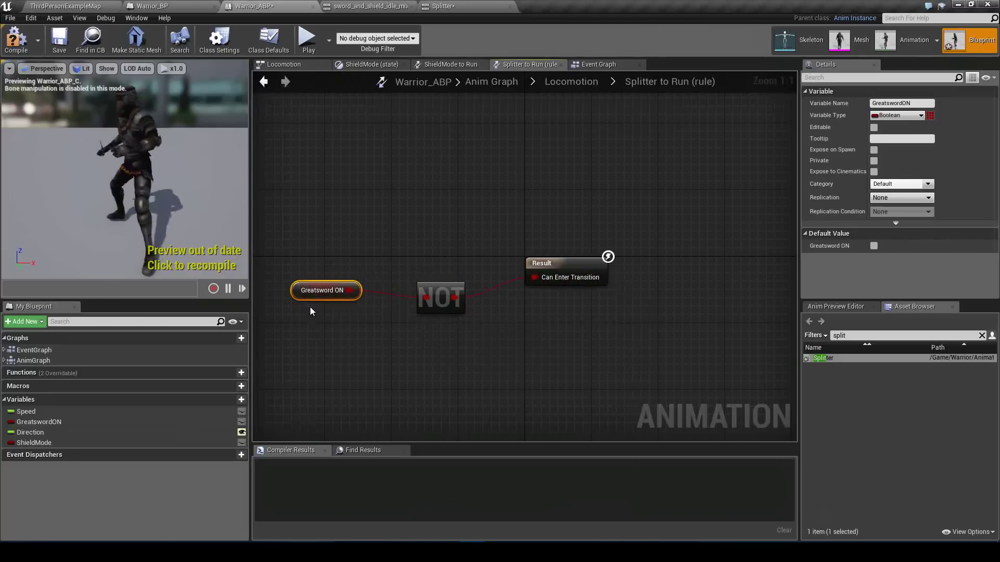
left_click(558, 82)
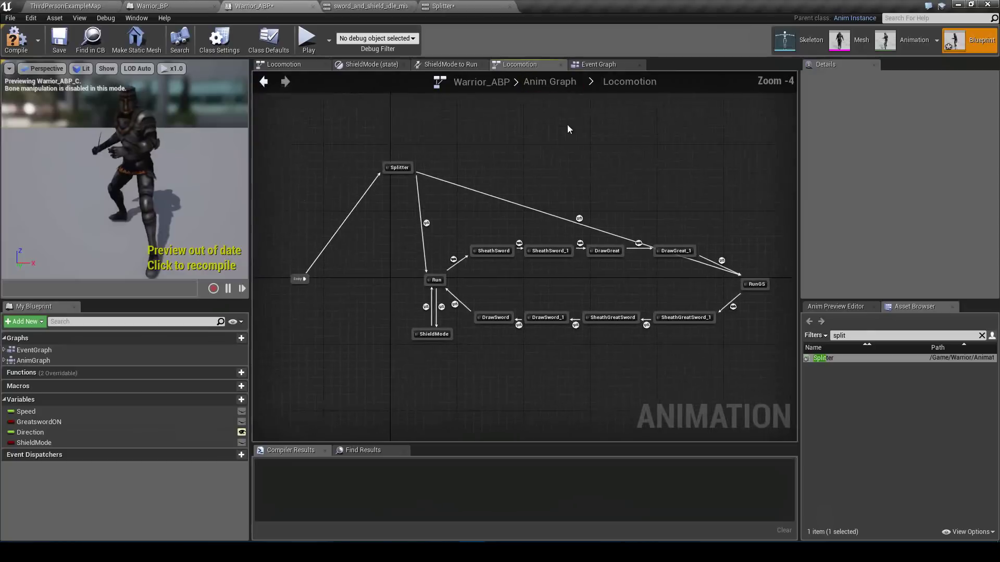
left_click(588, 231)
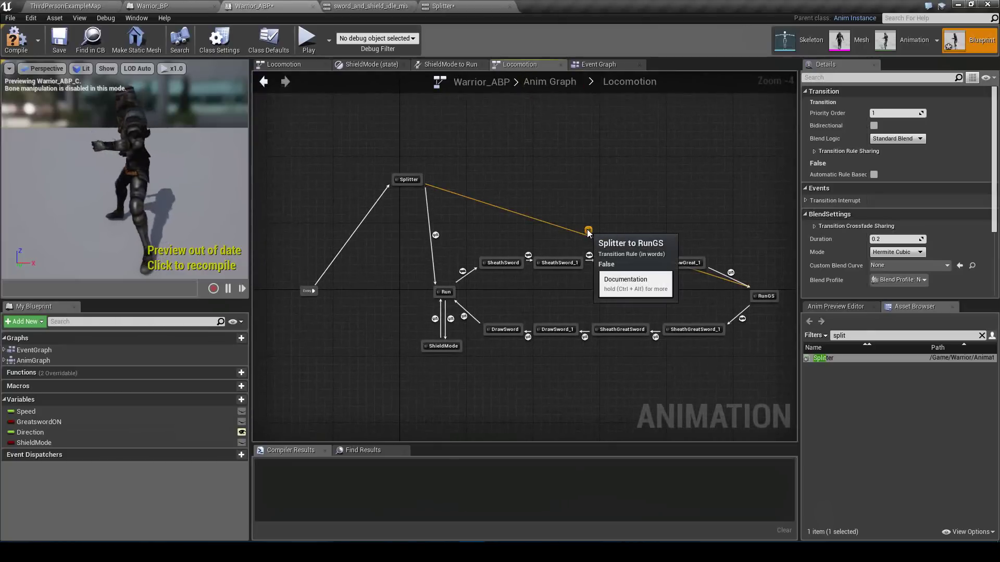
double_click(588, 230)
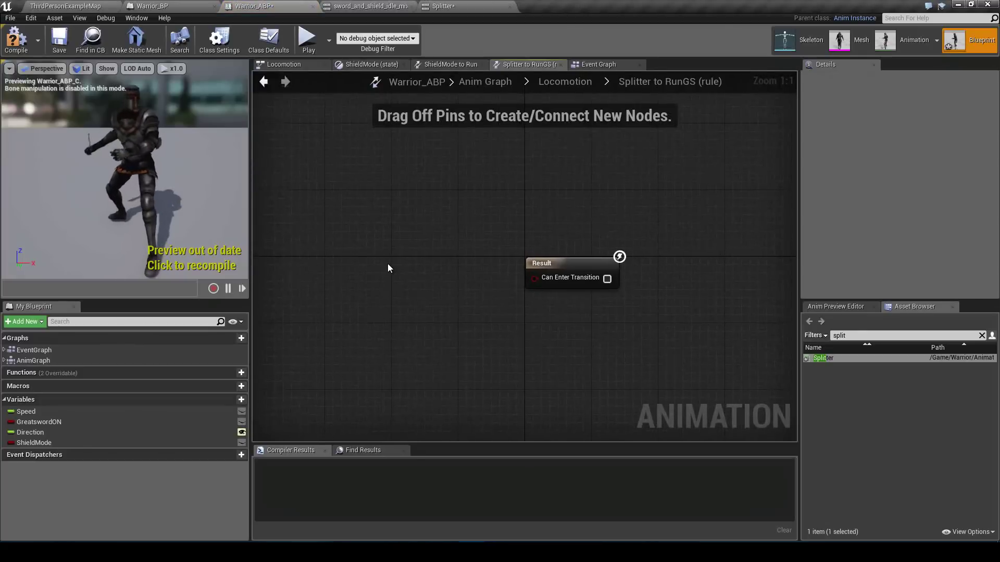
key("ctrl+v")
left_click_drag(449, 273, 533, 278)
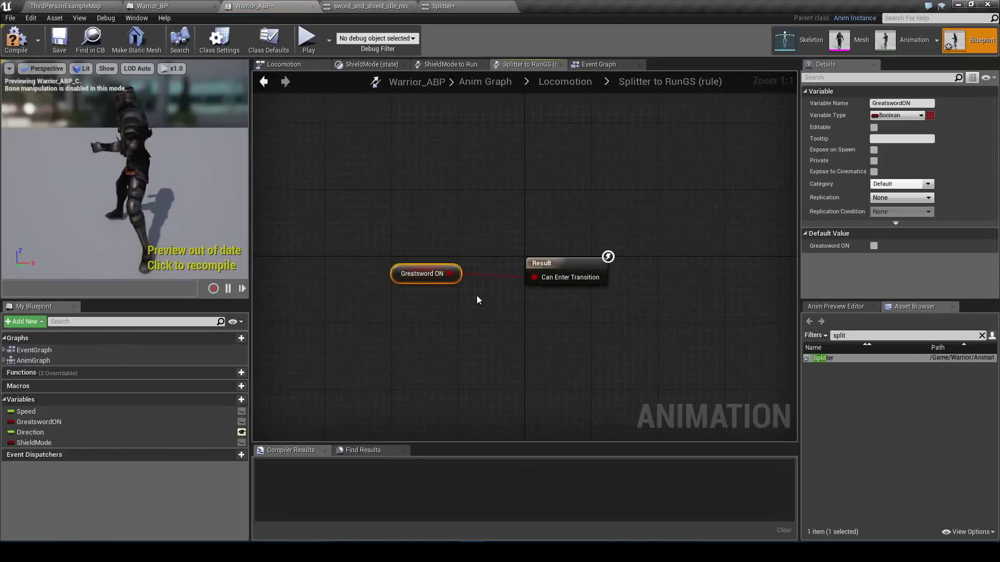
left_click(420, 288)
Step: Compile Warrior_ABP and start a game preview in the PVP level with the Warrior character
left_click(193, 258)
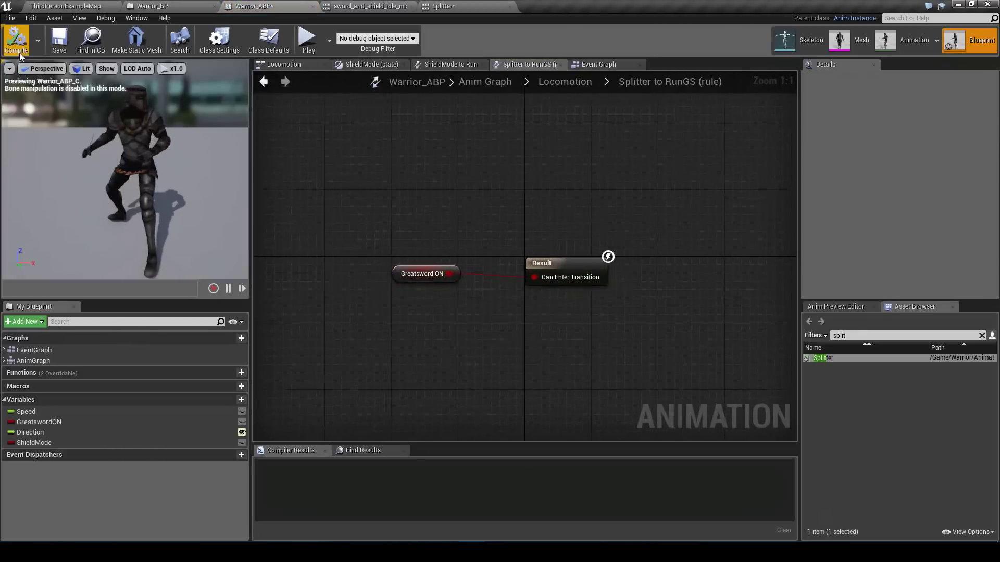
left_click(308, 39)
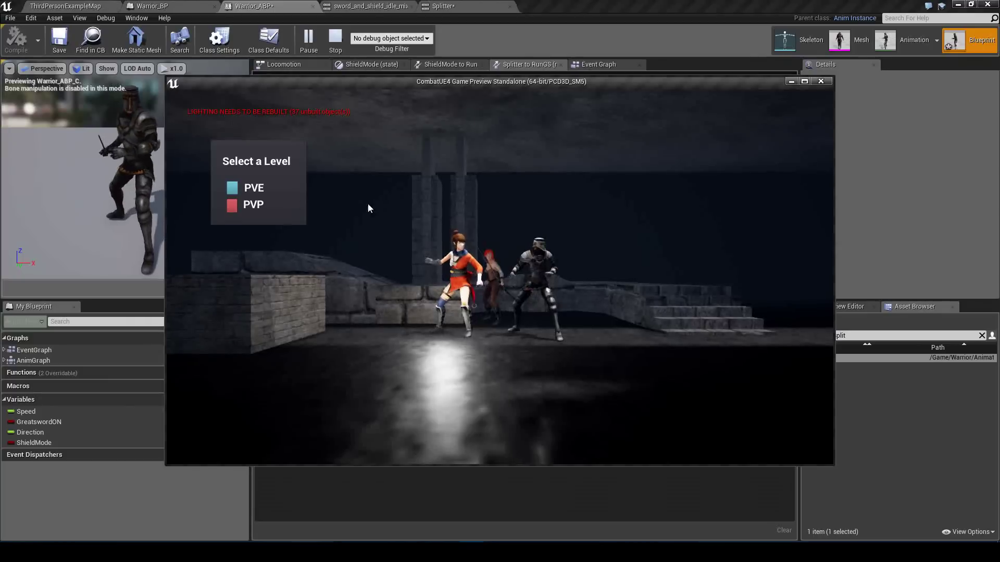
left_click(233, 208)
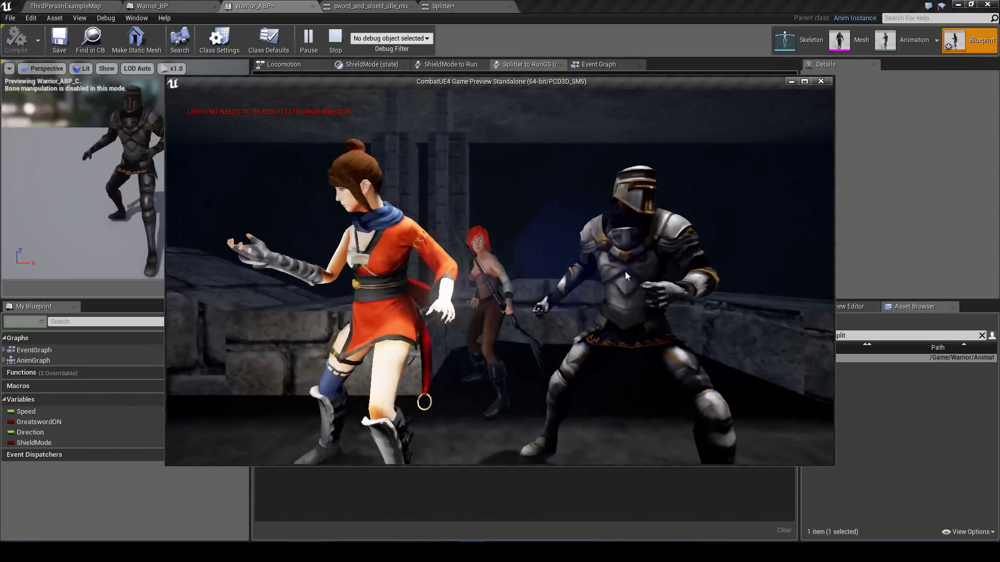
left_click(726, 212)
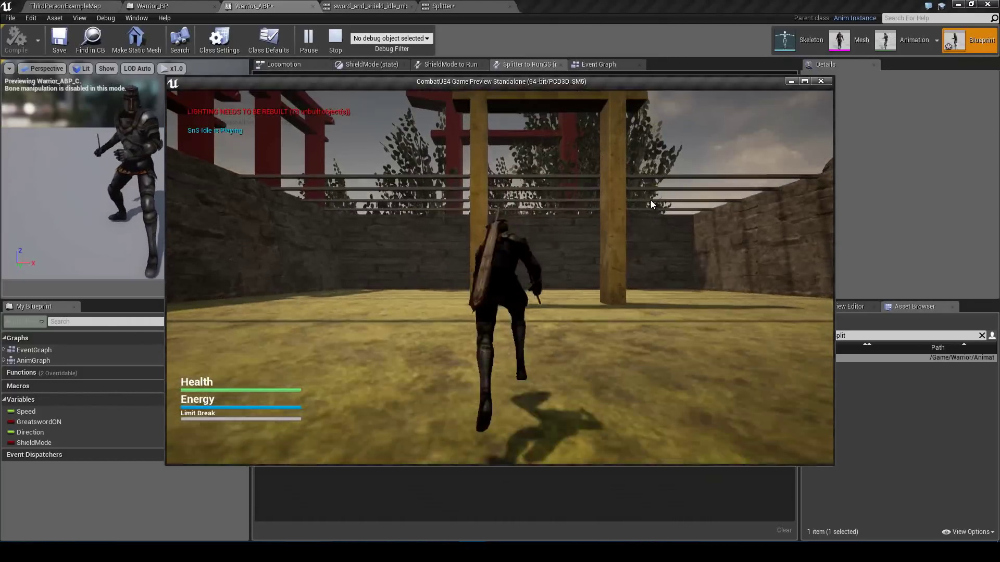
Step: Move, attack and switch between sword-and-shield and greatsword in the game preview to check which idle messages print
key("w")
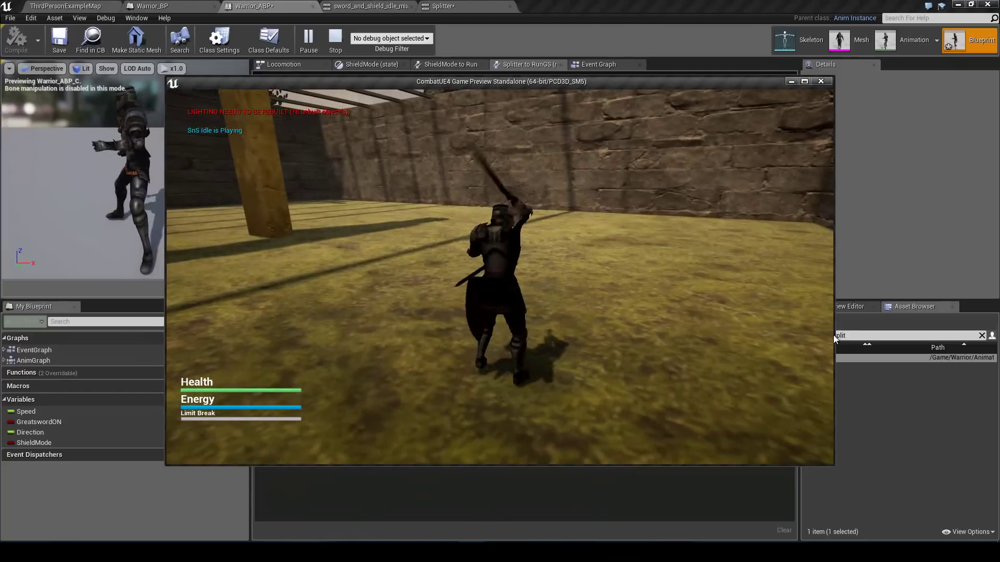
key("2")
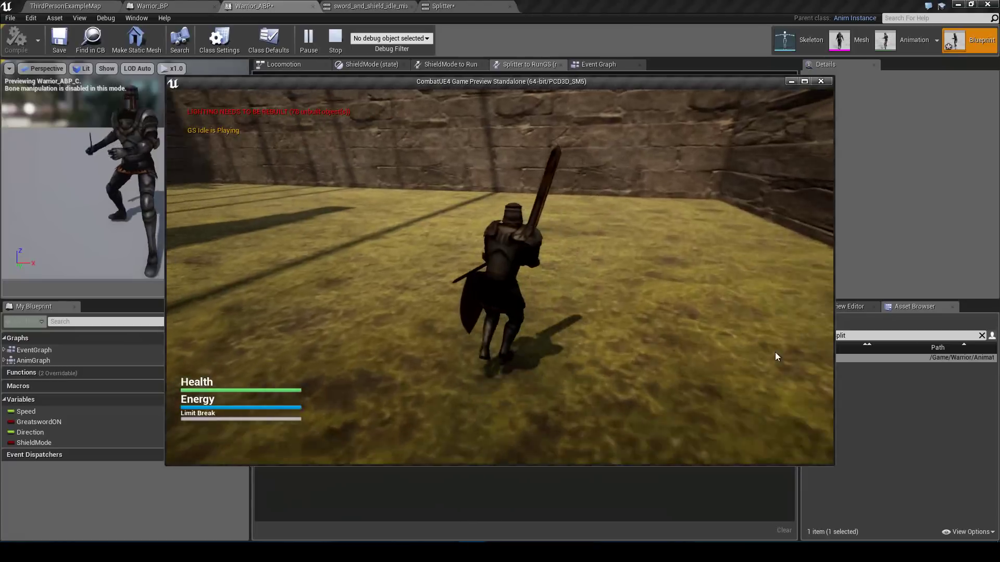
key("1")
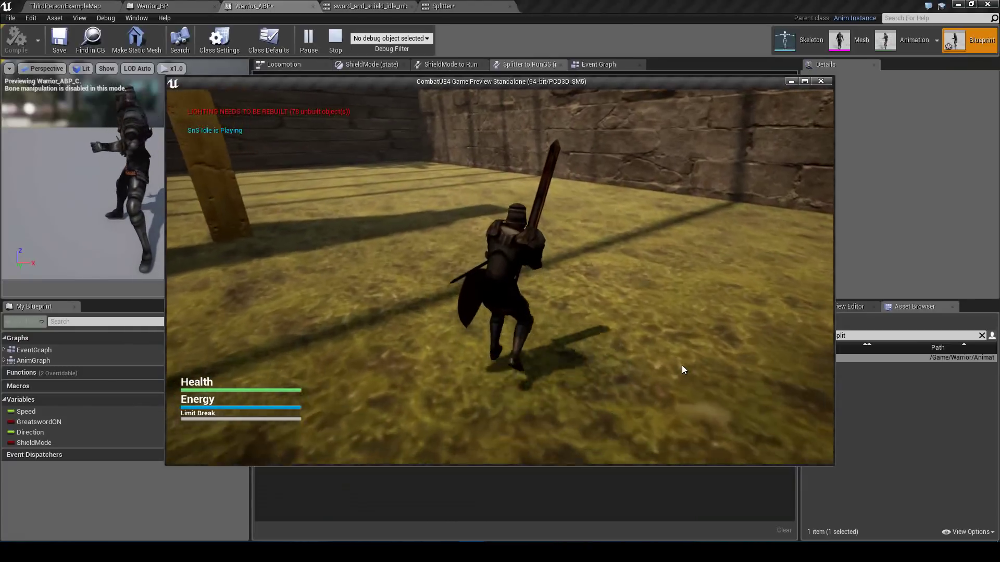
left_click(670, 364)
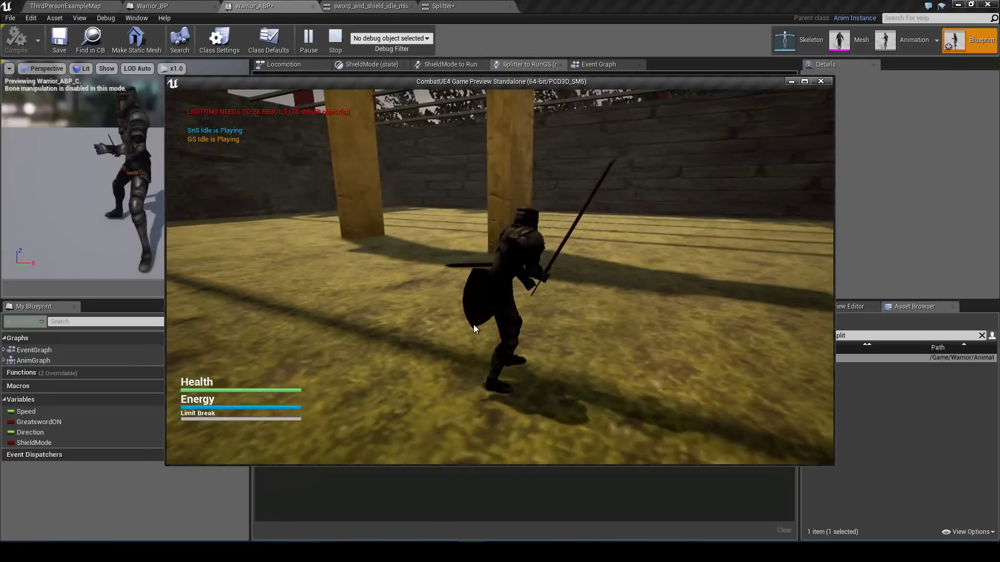
left_click(586, 321)
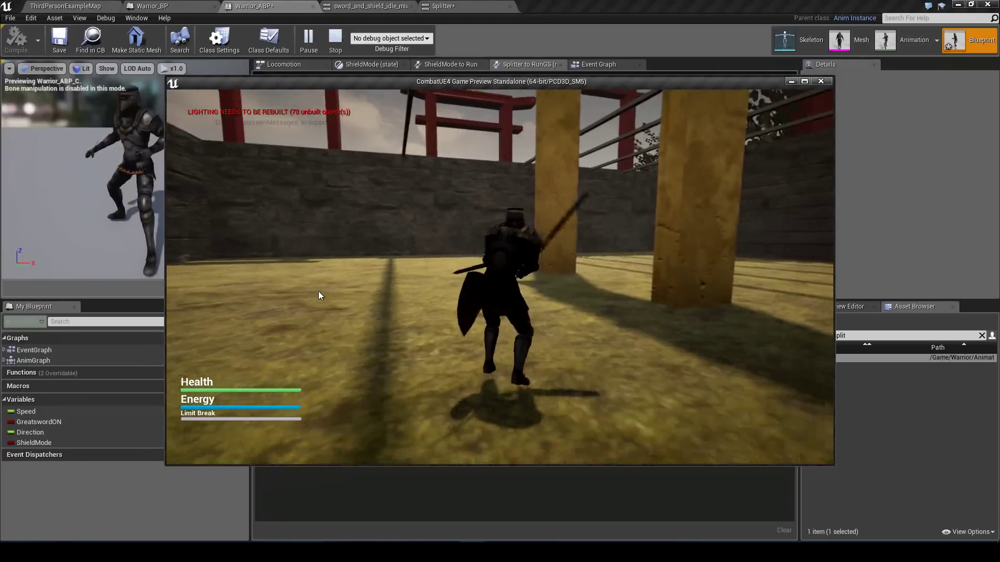
left_click(319, 292)
left_click(319, 292)
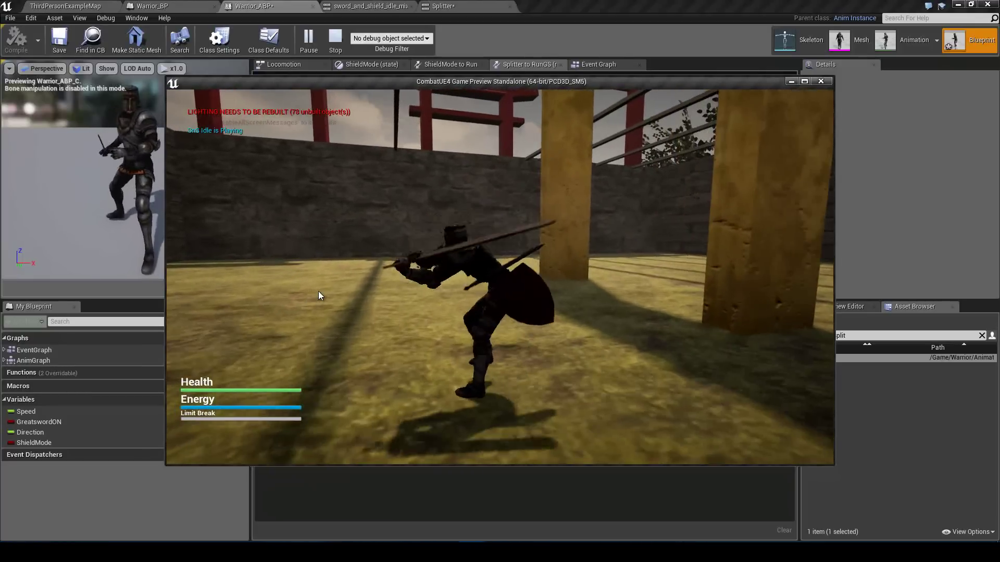
key("w")
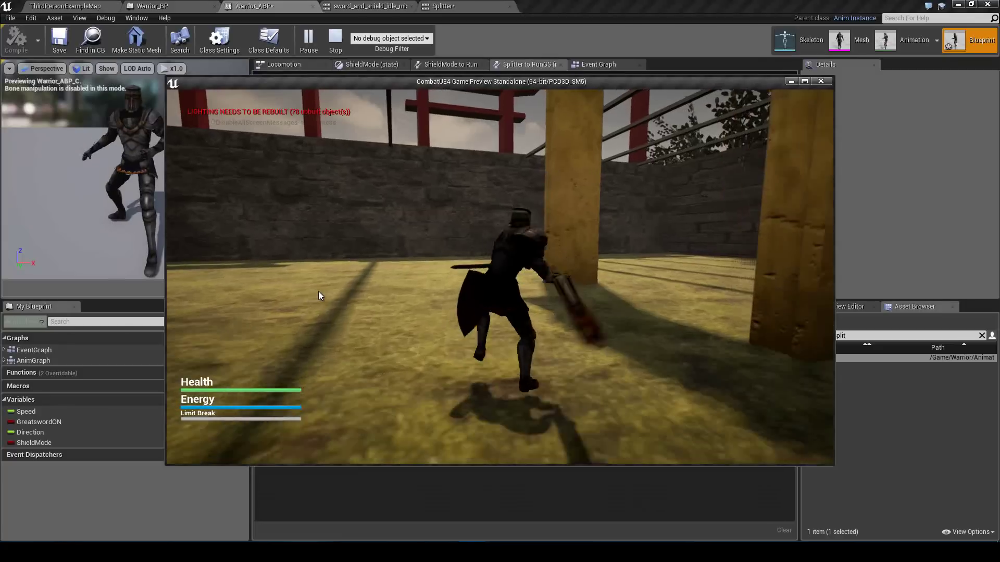
Step: Alternate attacks with weapon switches between greatsword and sword-and-shield in the game preview to test the idle transitions during combat
left_click(319, 295)
left_click(319, 296)
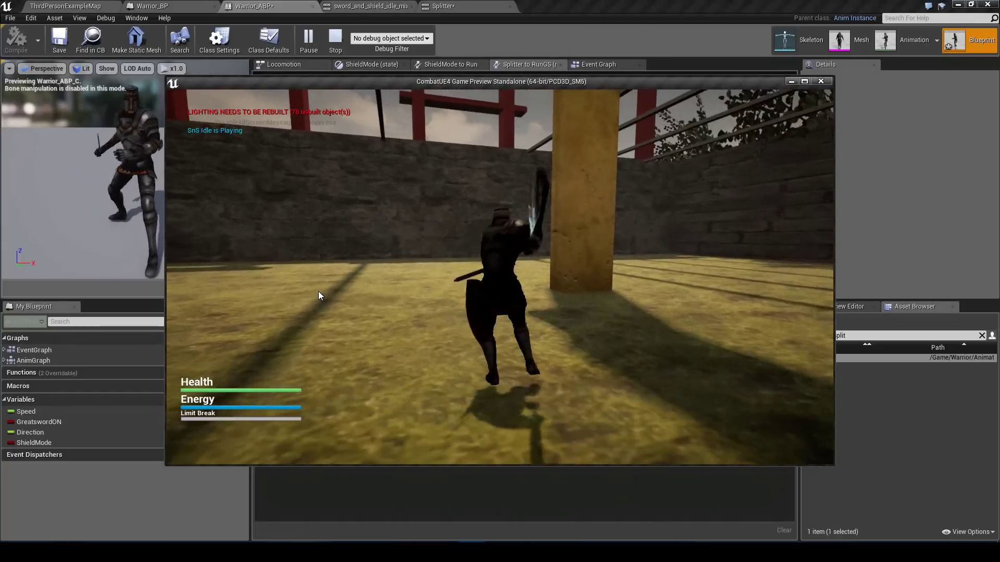
key("w")
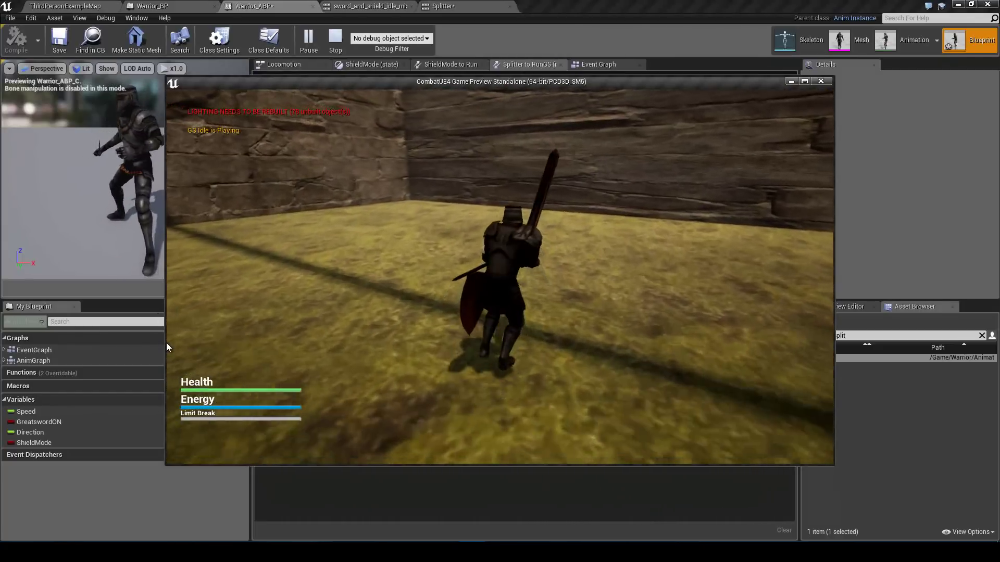
key("1")
left_click(167, 342)
left_click(167, 343)
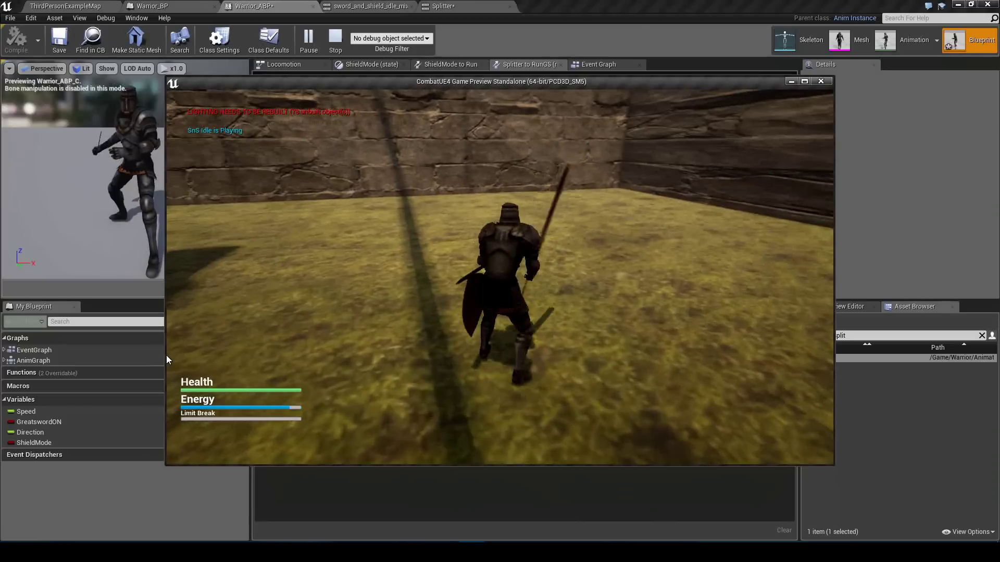
key("2")
left_click(167, 358)
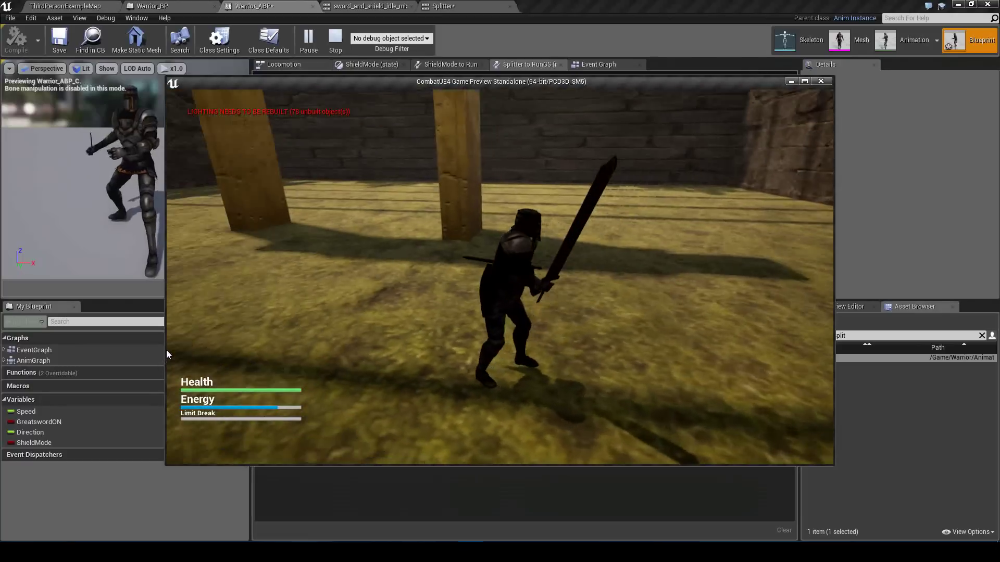
key("1")
left_click(266, 343)
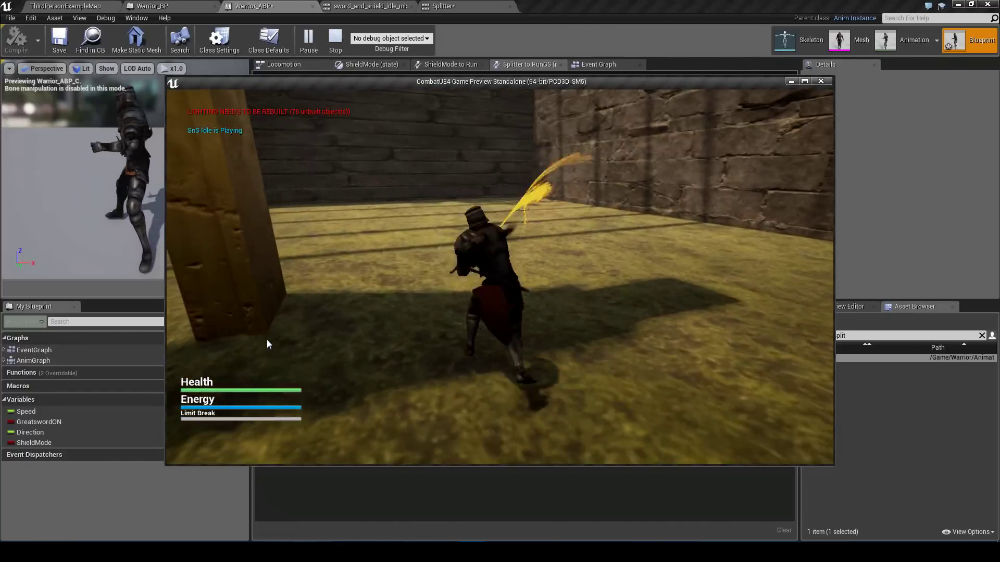
left_click(267, 340)
left_click(267, 340)
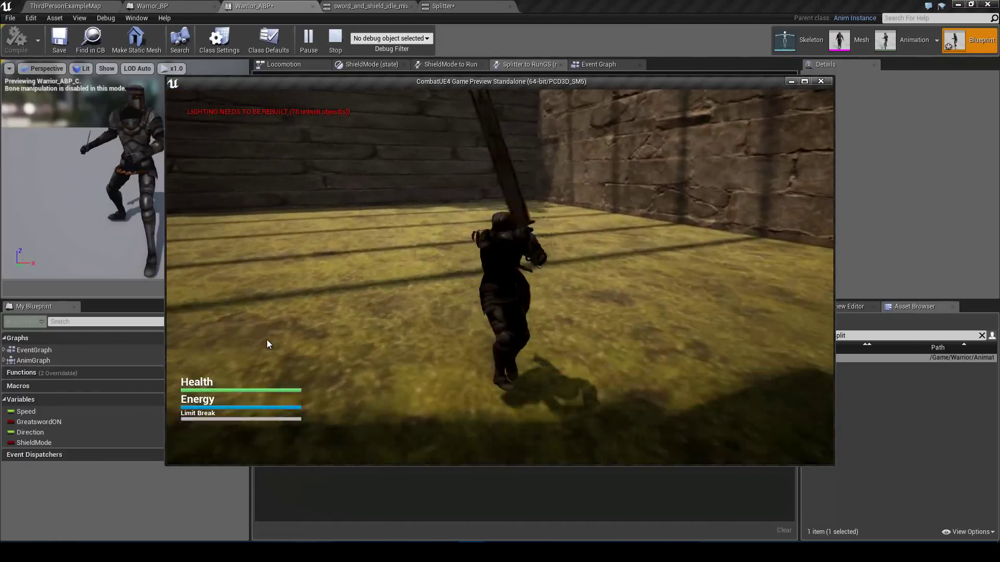
left_click(266, 340)
key("1")
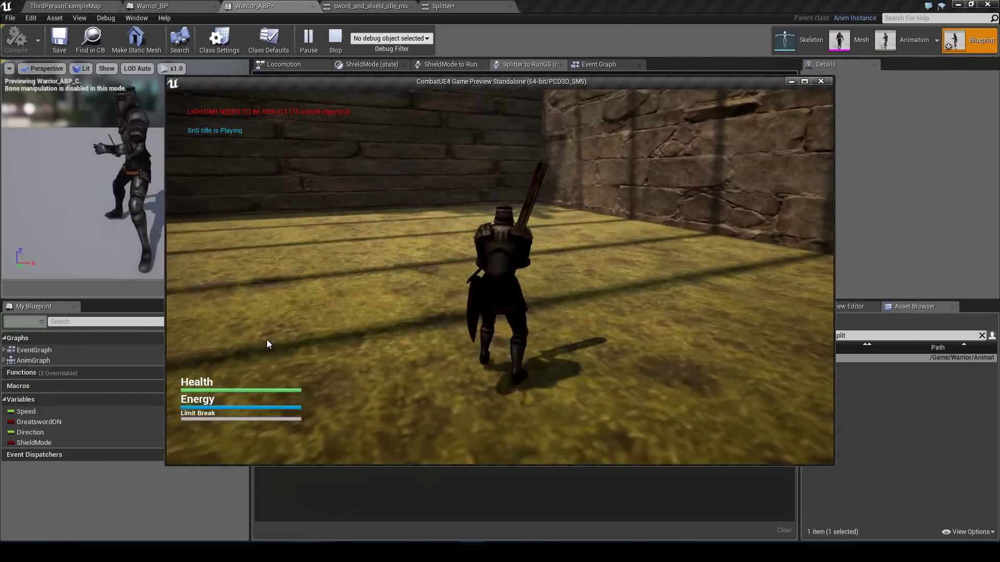
Step: Switch weapons without attacking and run short distances in the game preview to check the idle message after each stop
key("2")
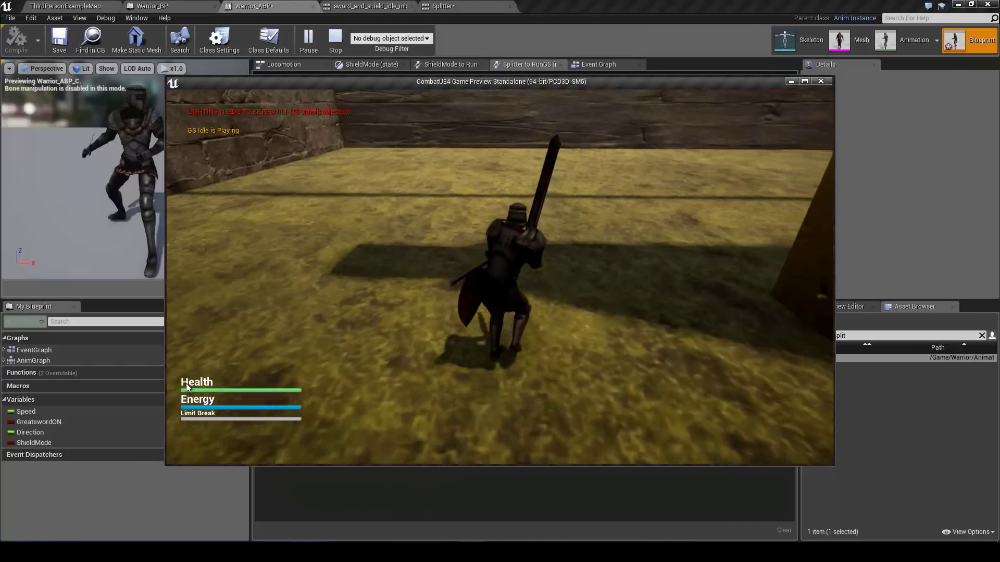
key("1")
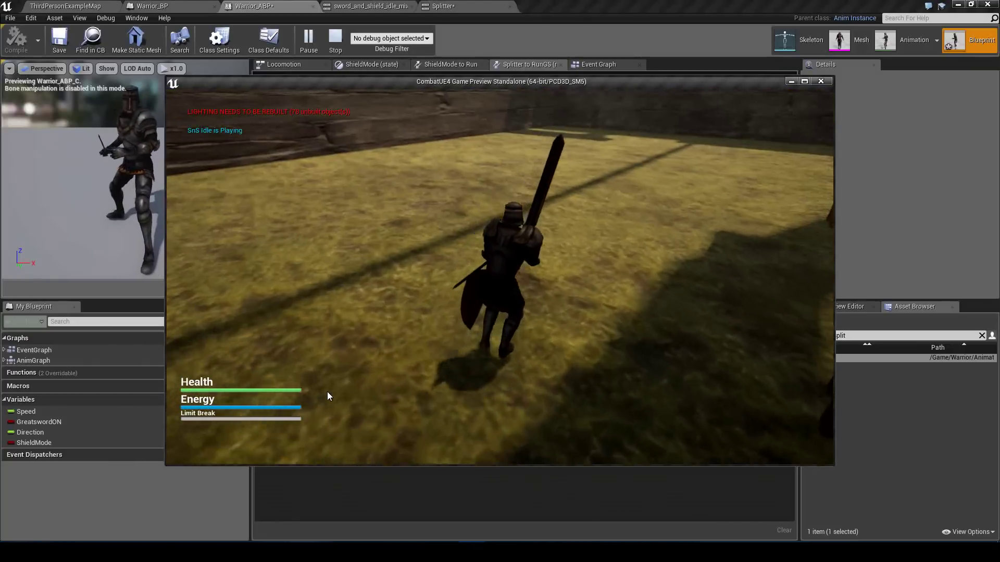
key("w")
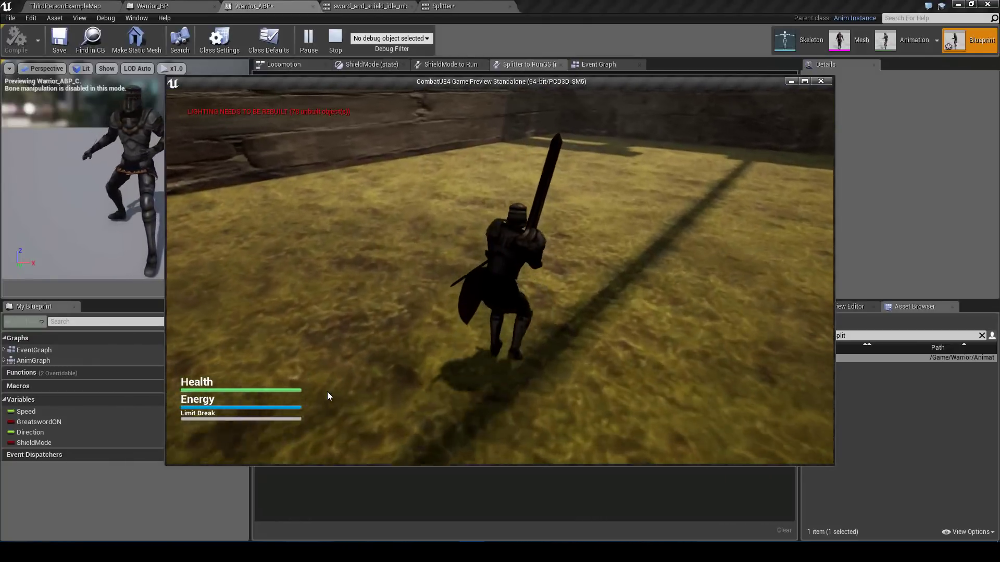
key("w")
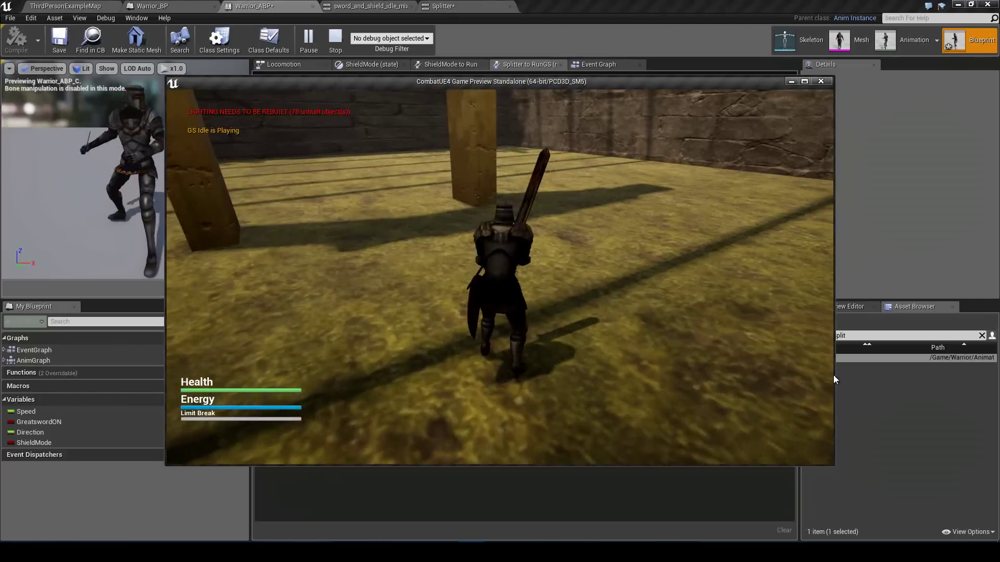
key("w")
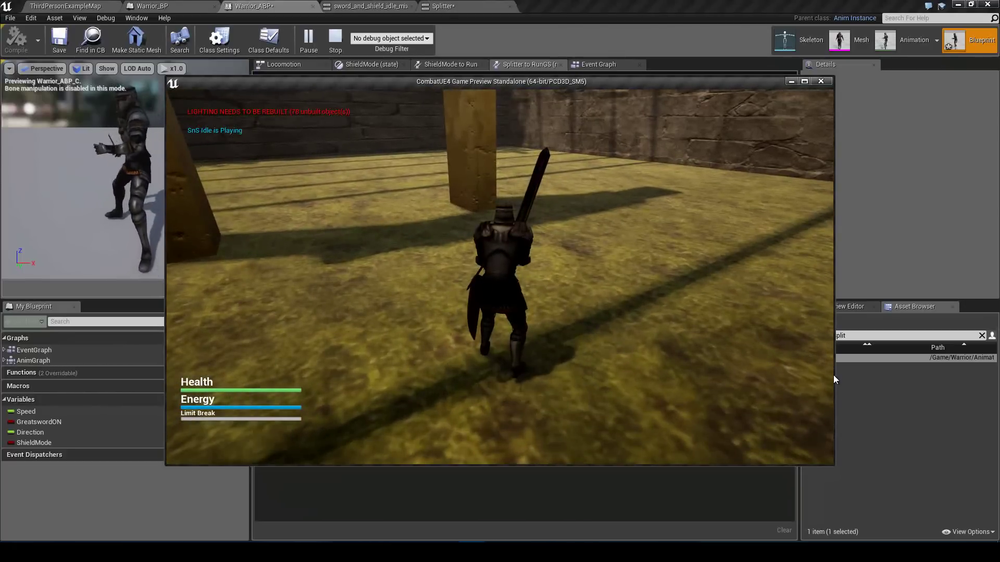